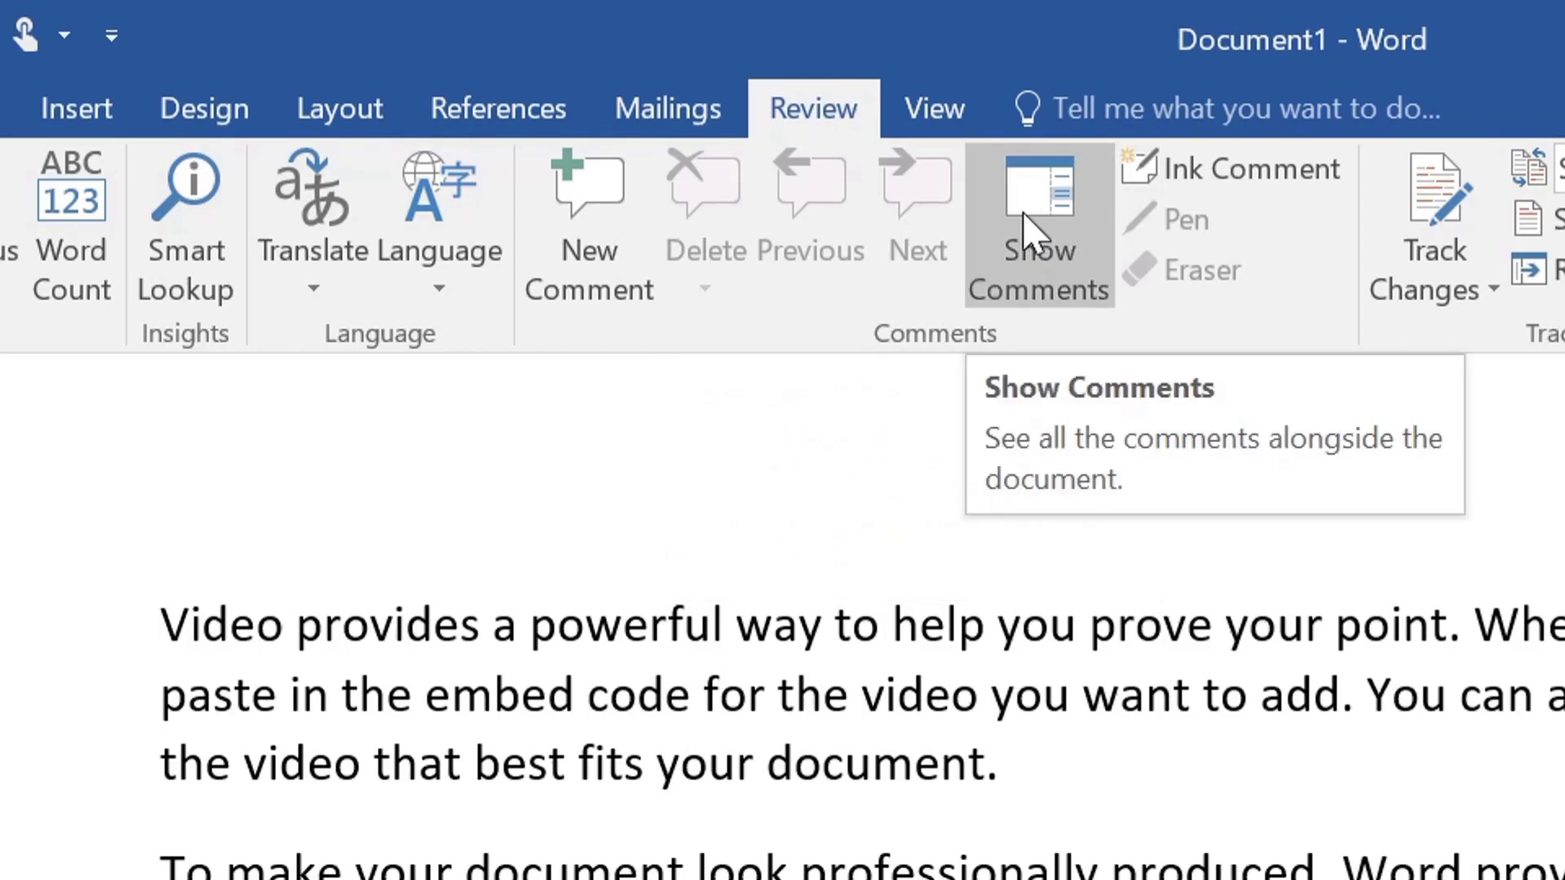
- Add the comment "RIGHT CLICK" to the word "Click" in the second paragraph and reopen it to check it
click(55, 114)
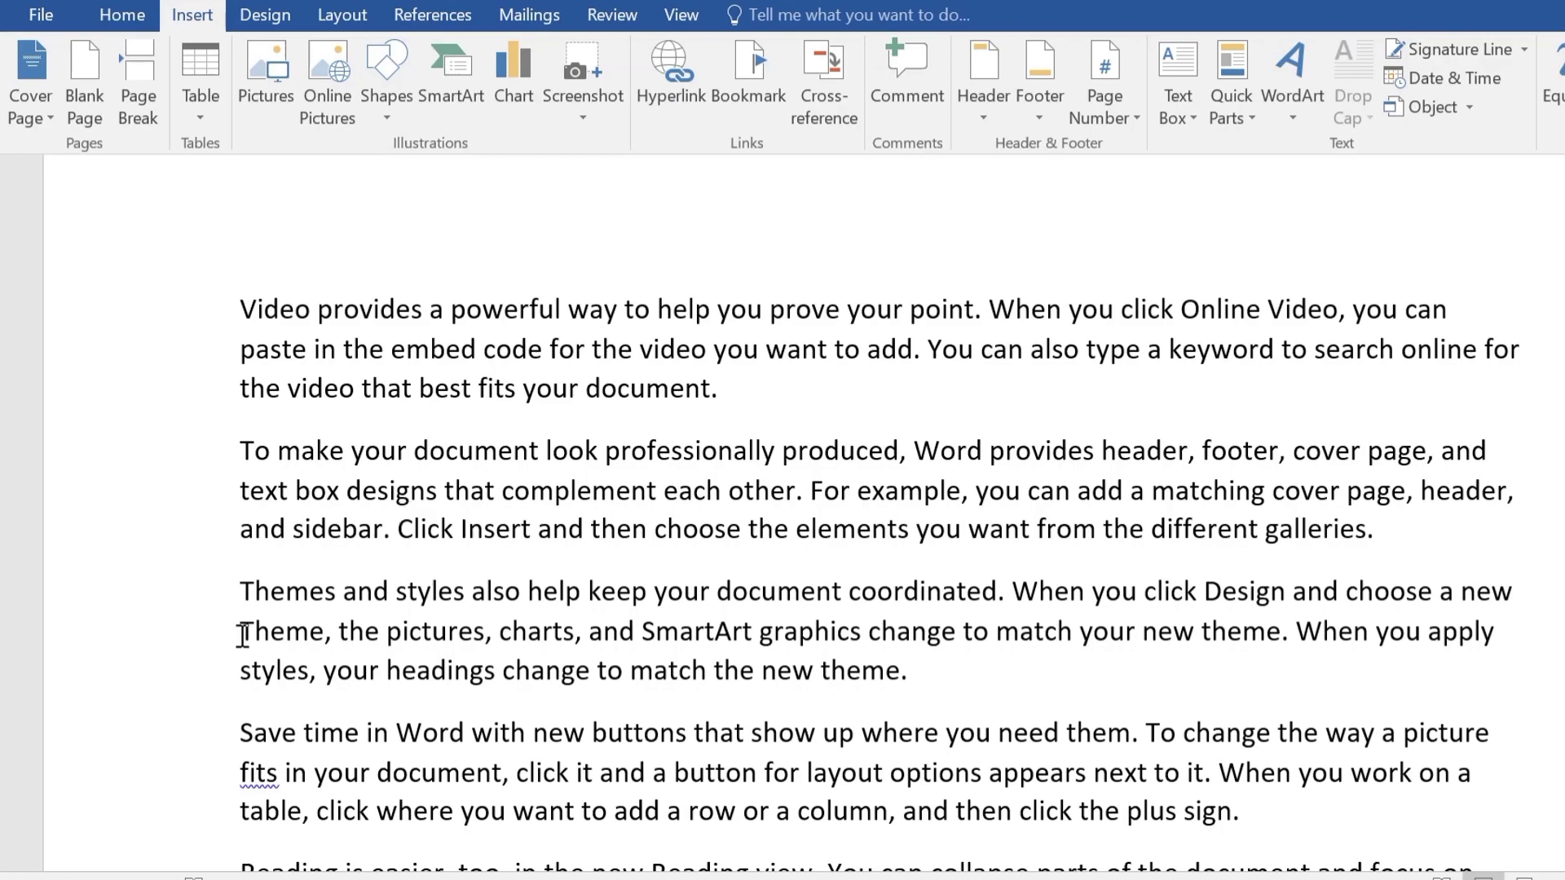
scroll(460, 622, down, 2)
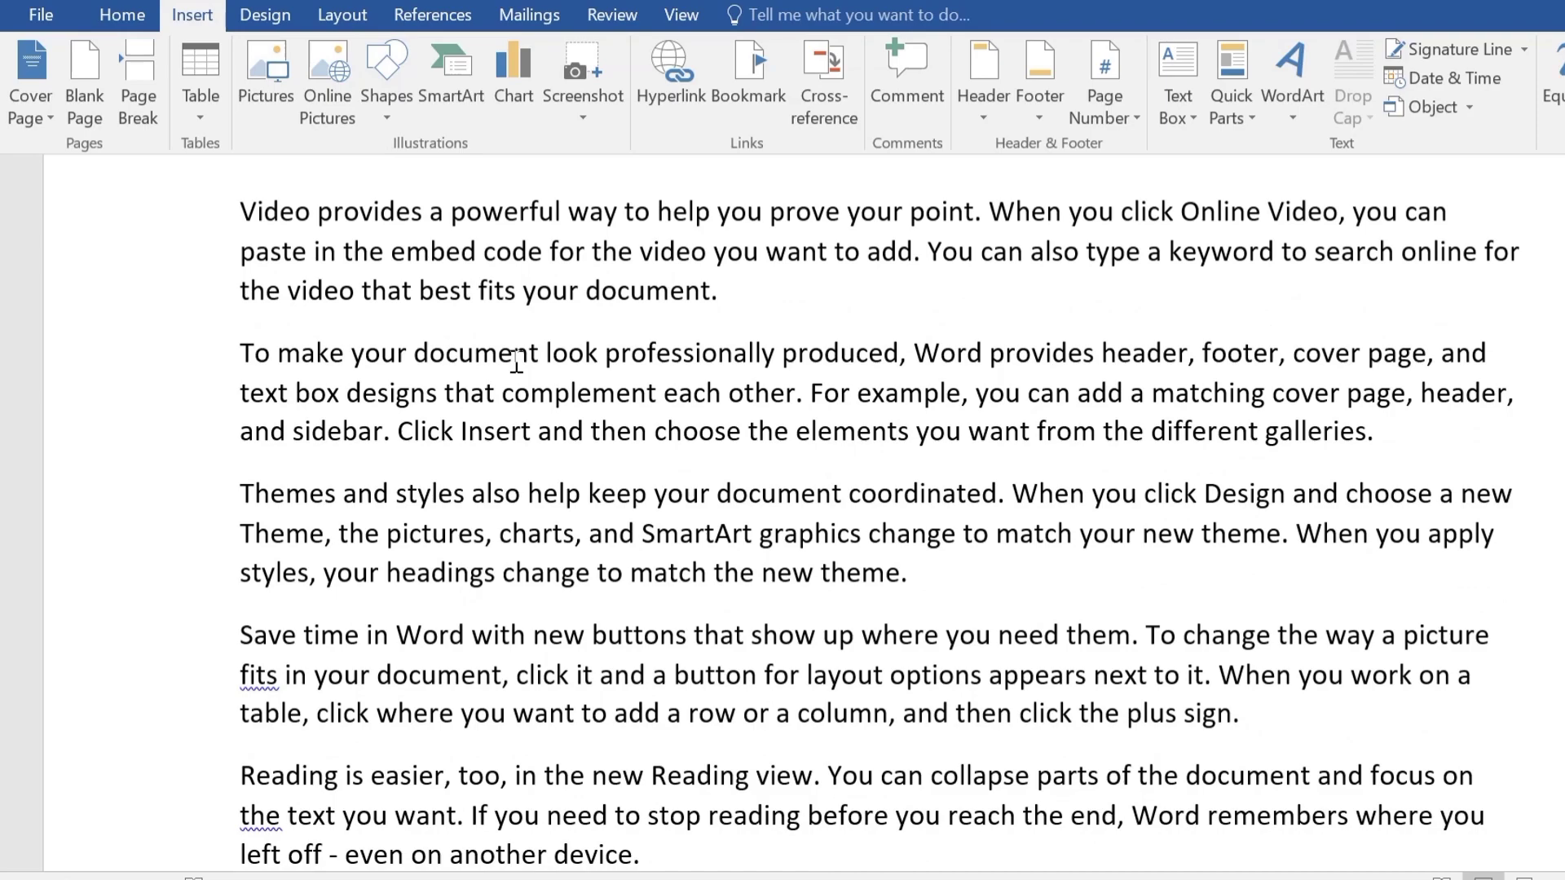
drag(245, 353, 1406, 430)
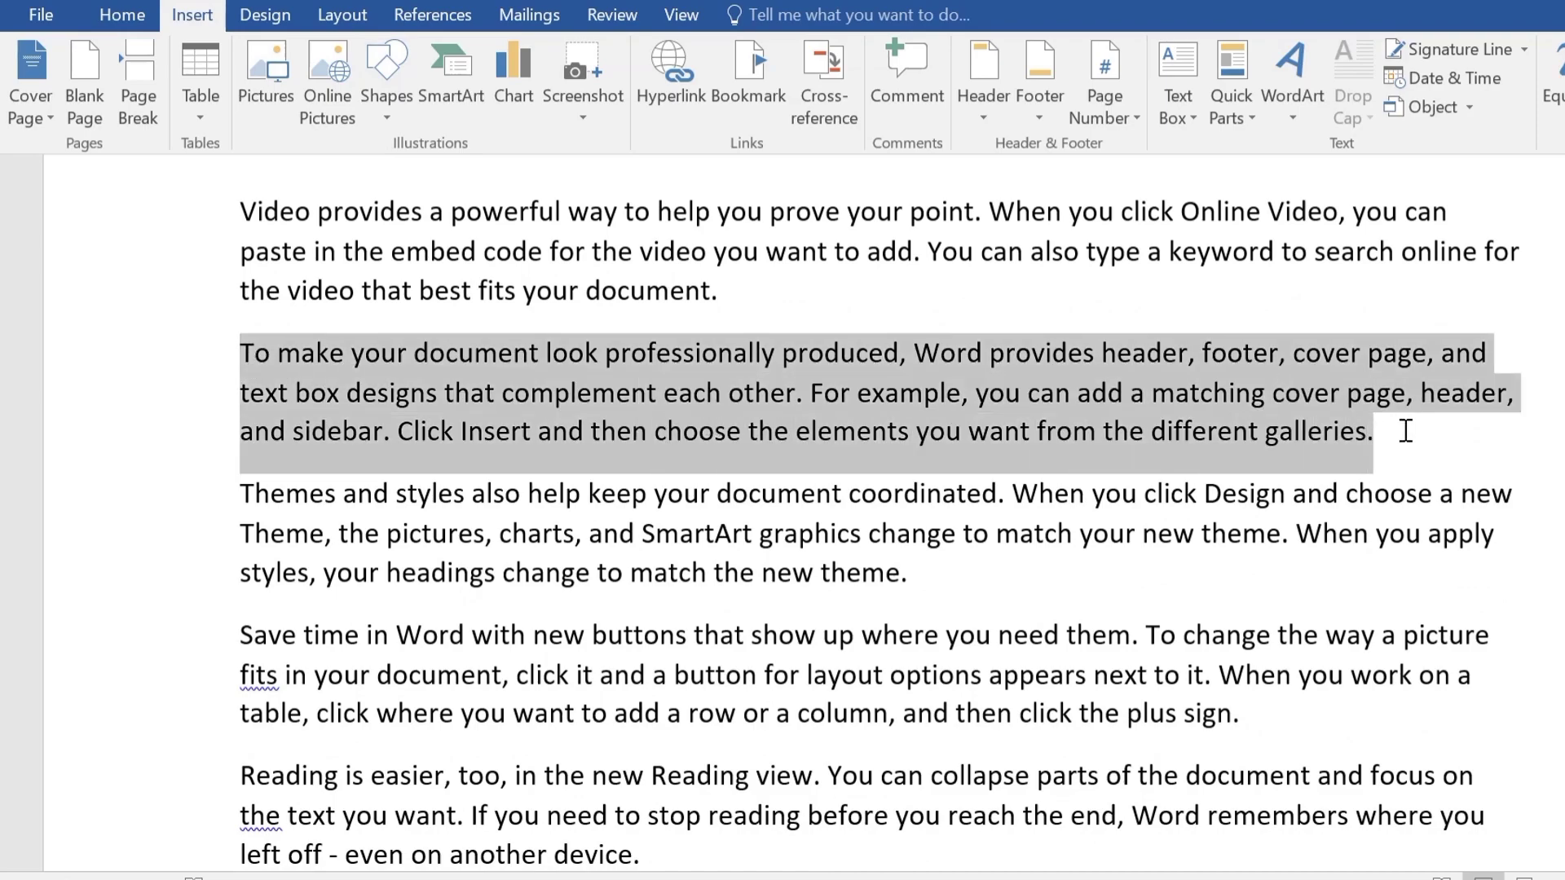
click(912, 359)
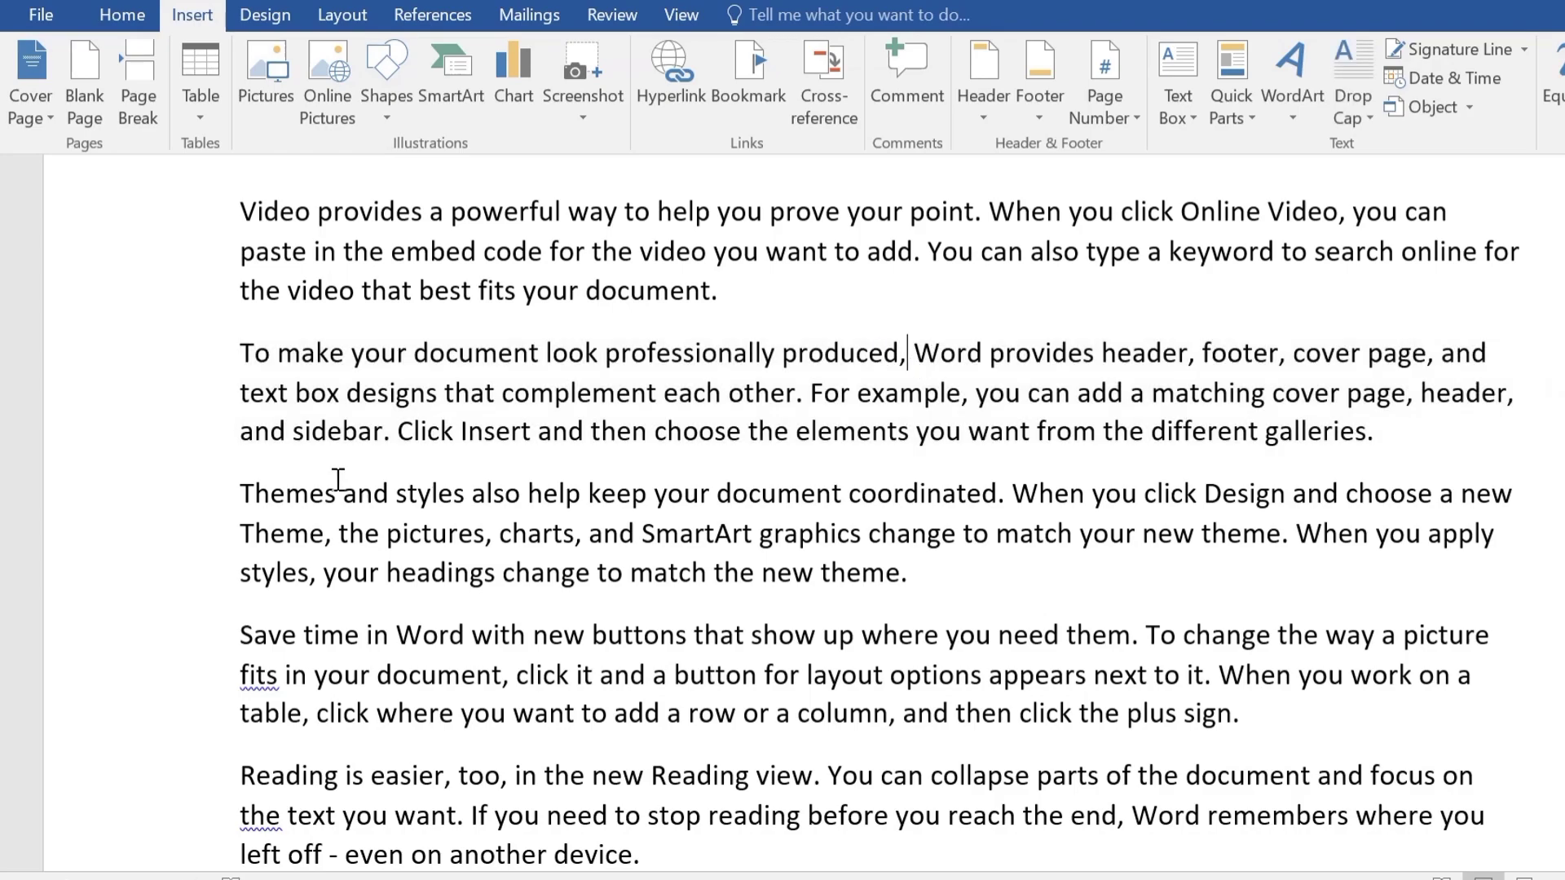
drag(397, 432, 454, 434)
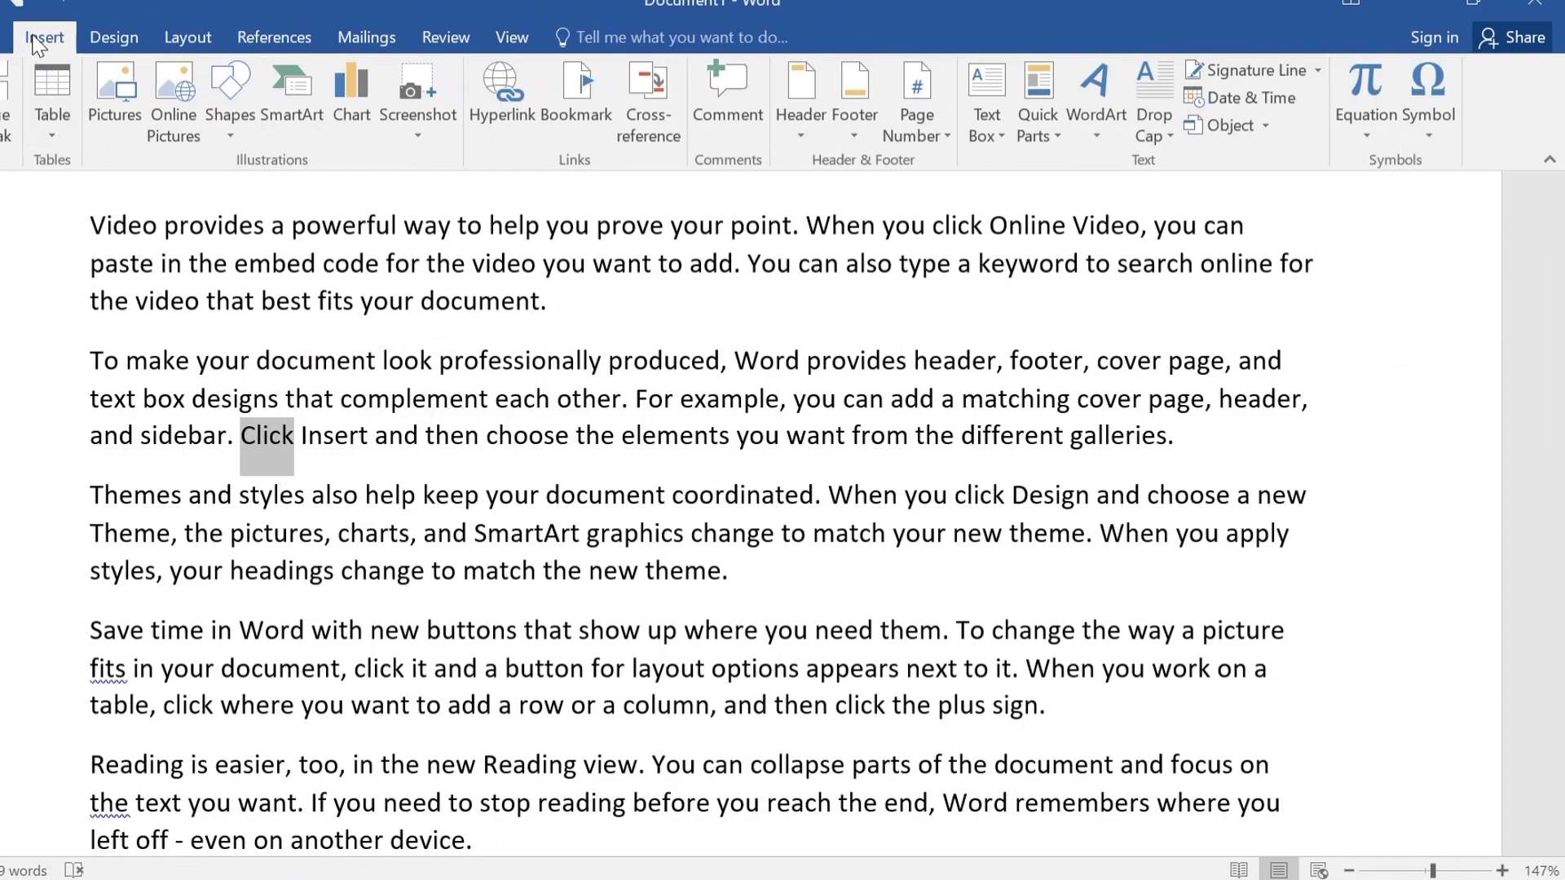
click(727, 123)
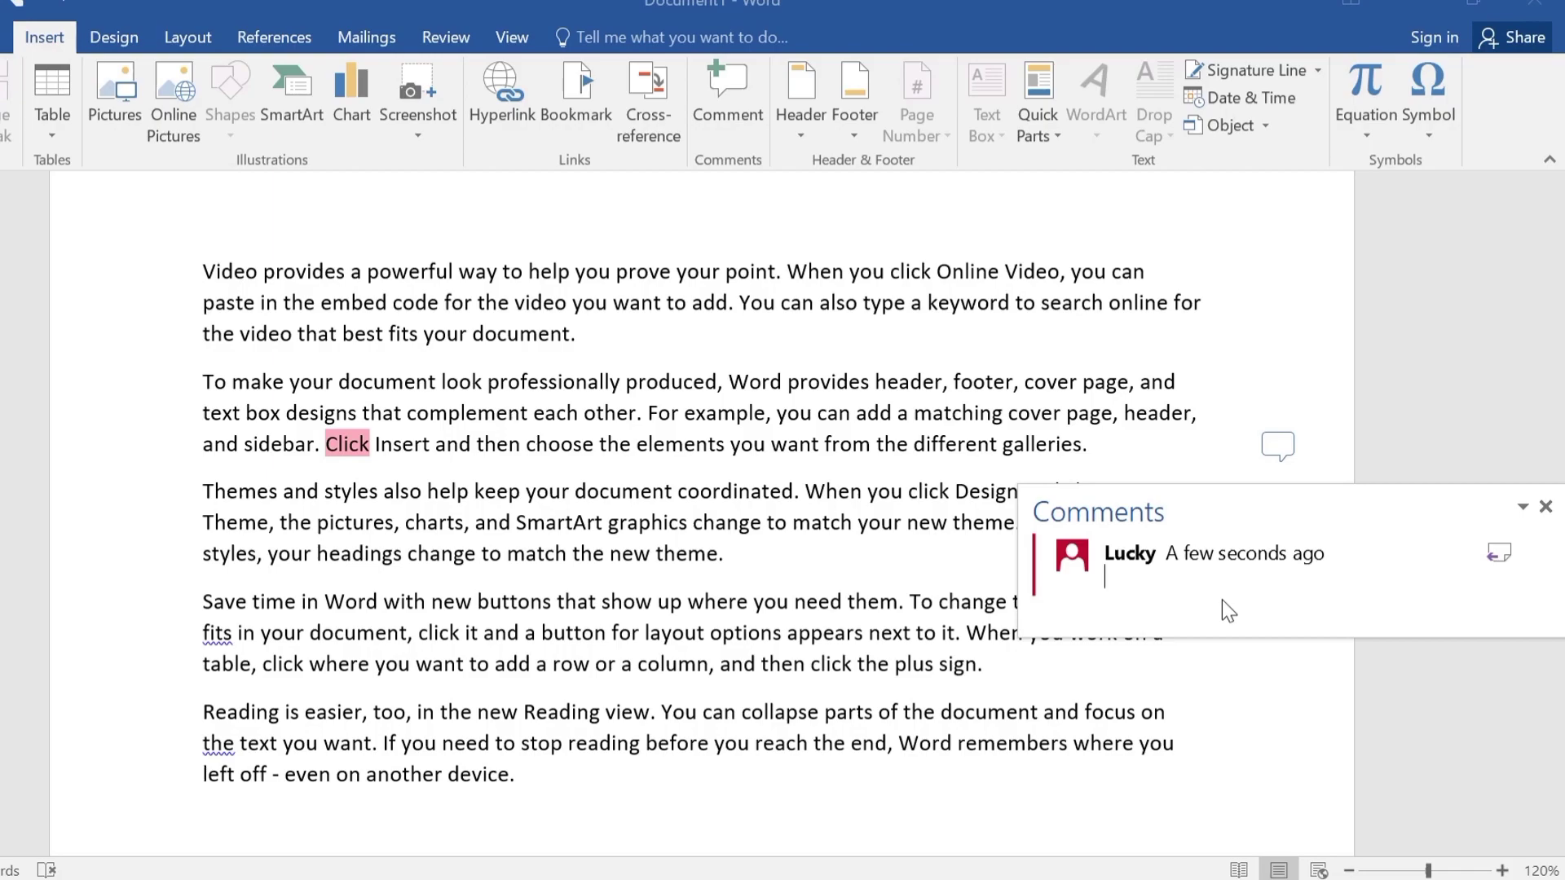
text(RIGHT CLICK)
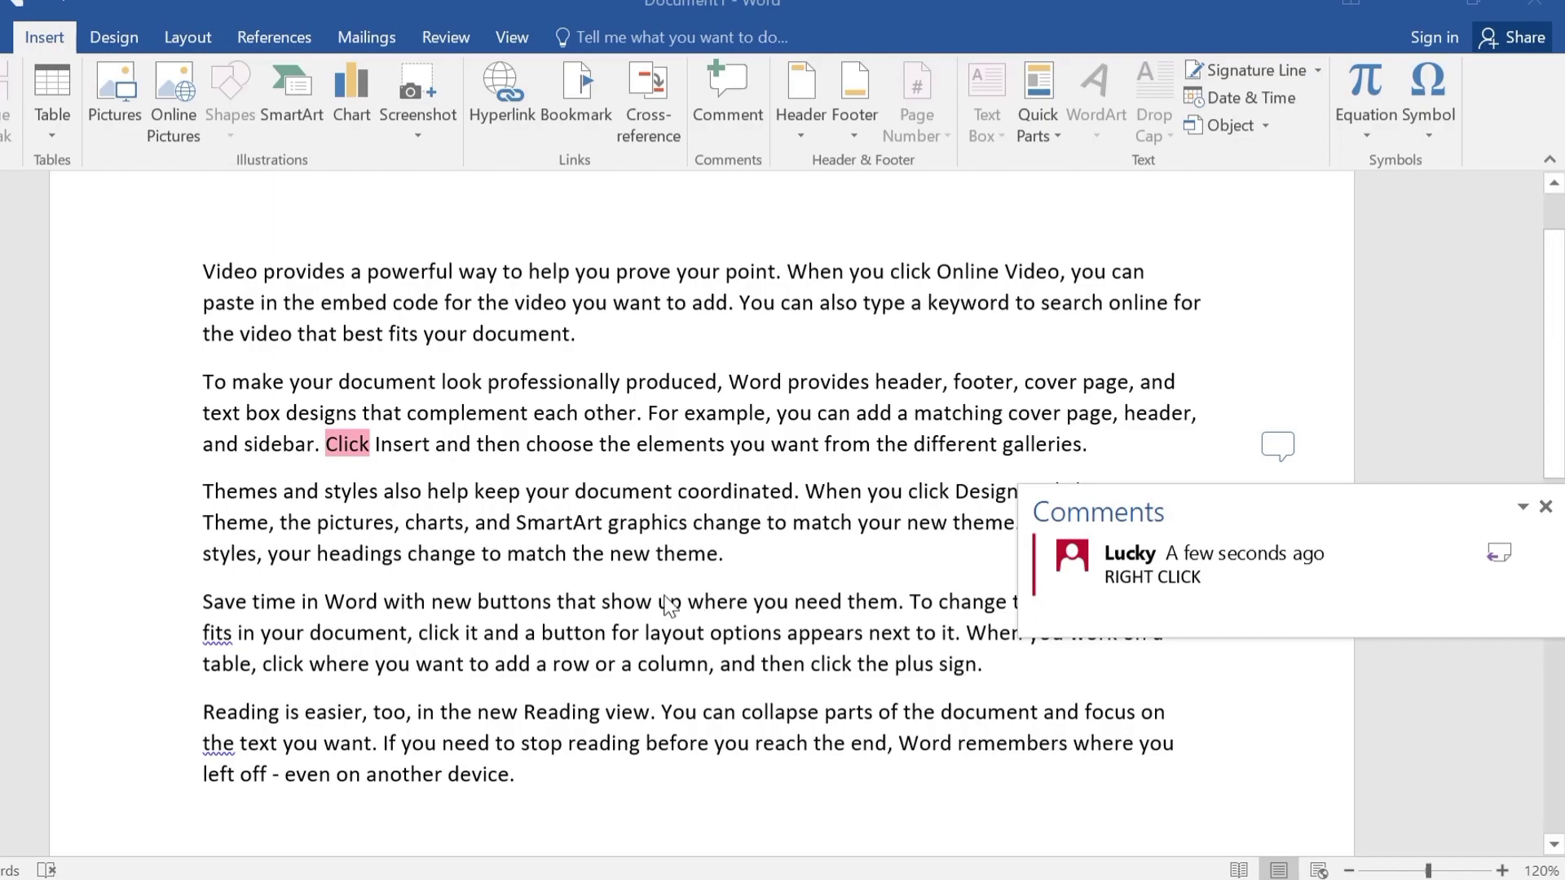
click(1545, 507)
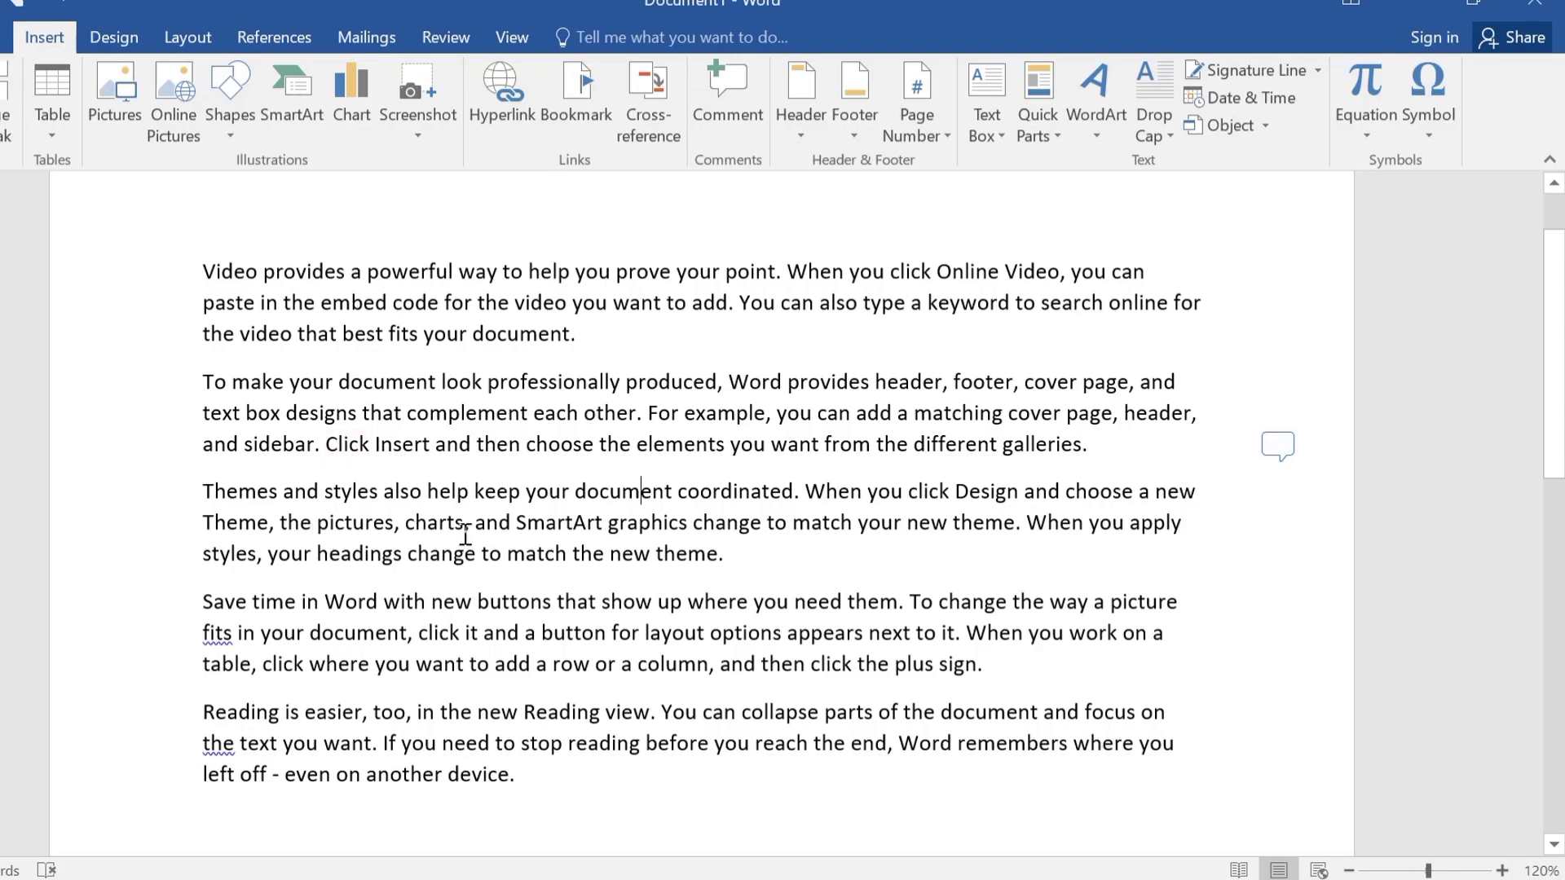
click(1277, 445)
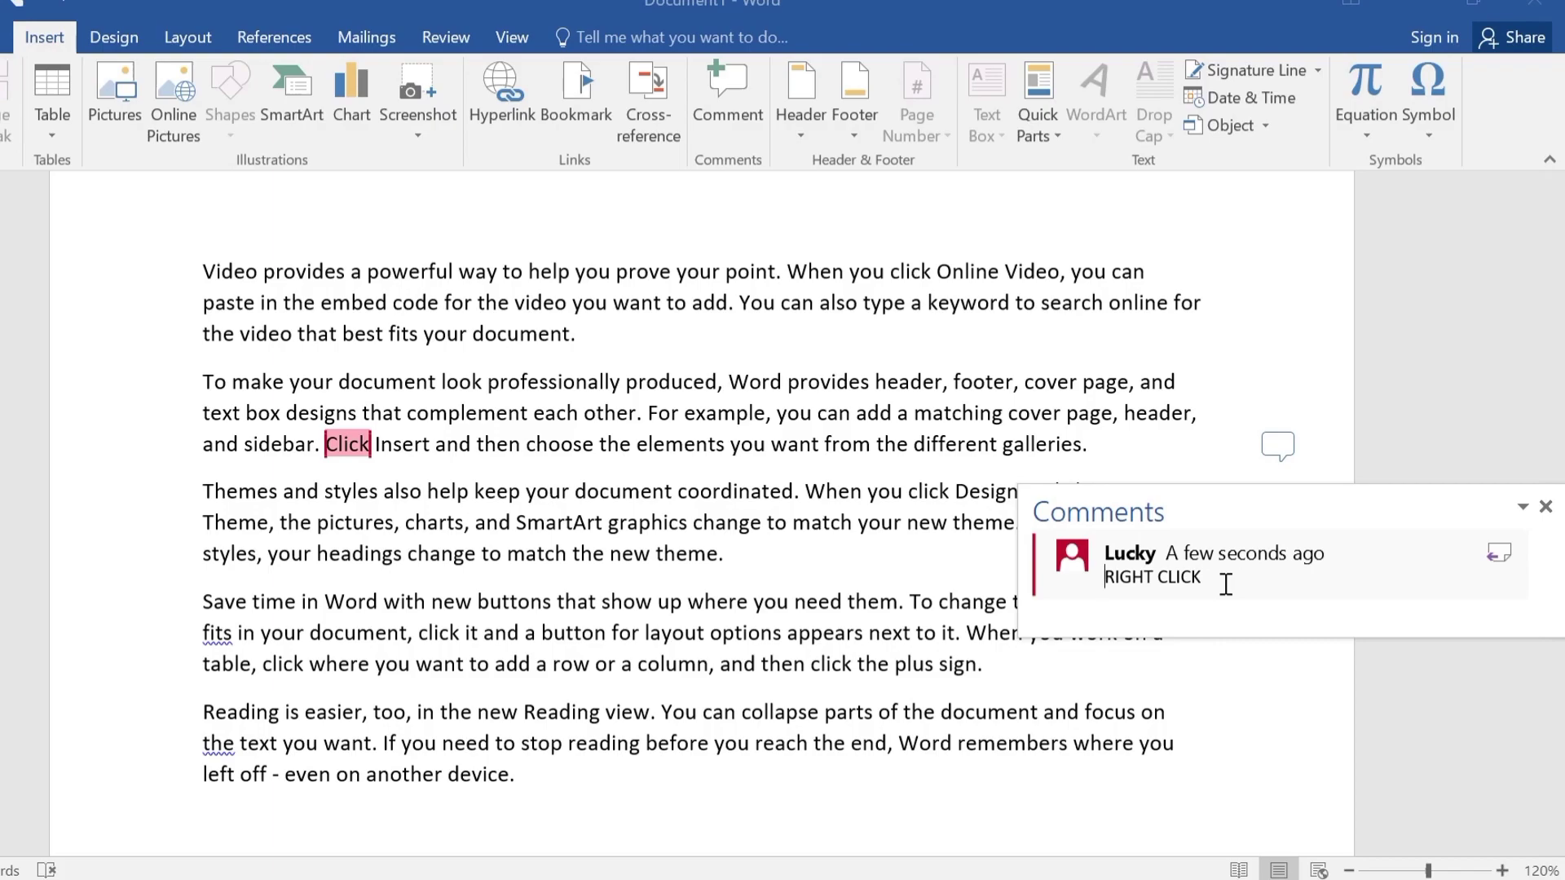
click(459, 492)
- Add a new comment reading "ABC" to the word "headings" in the third paragraph and close the comment box
click(426, 37)
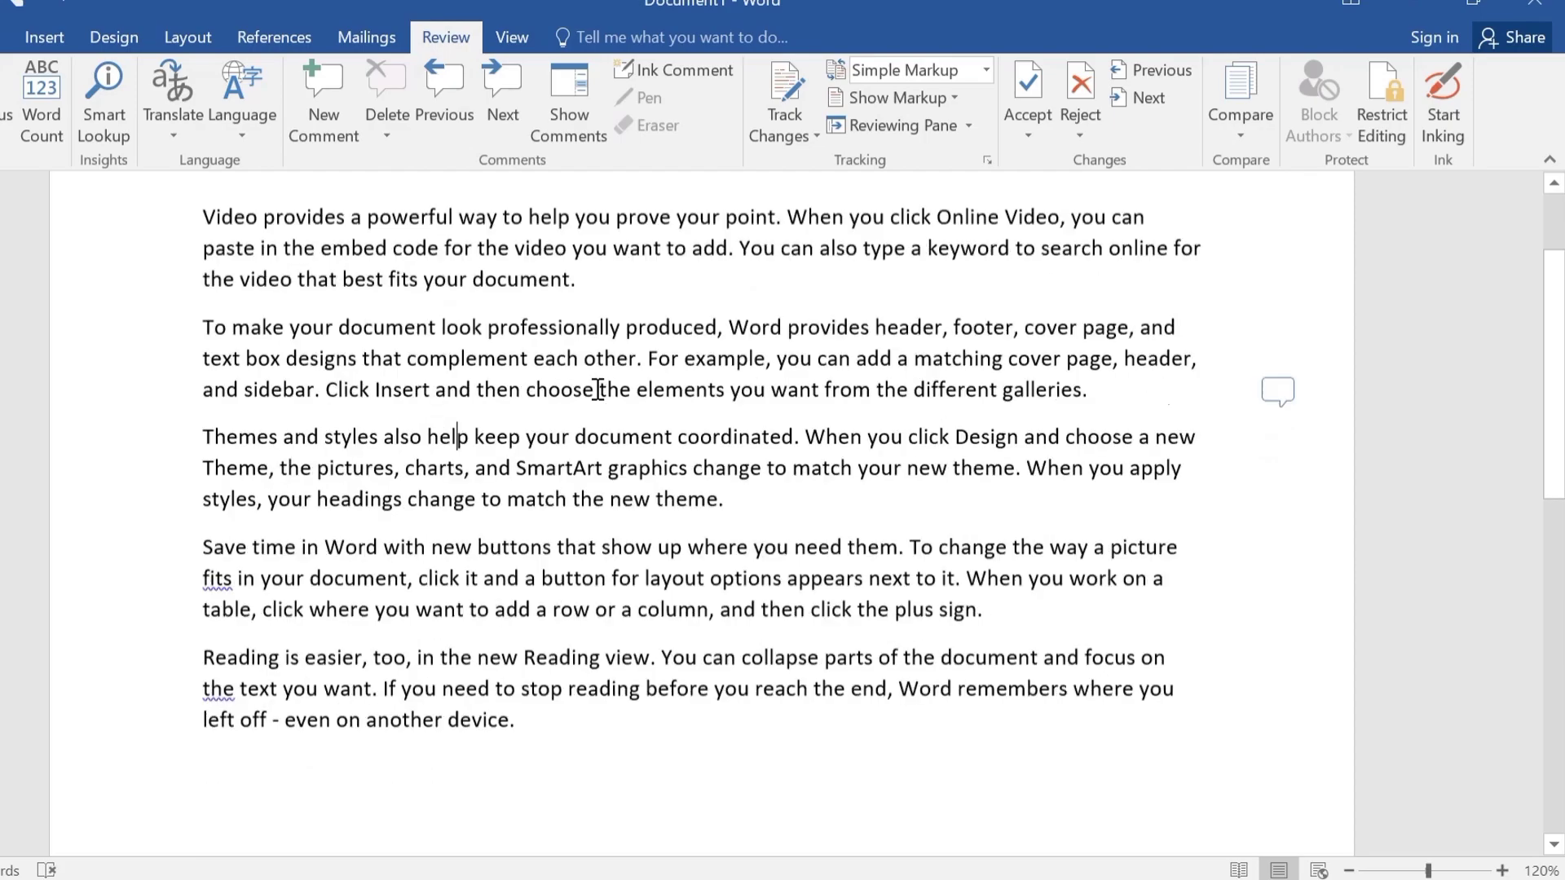
scroll(603, 391, down, 1)
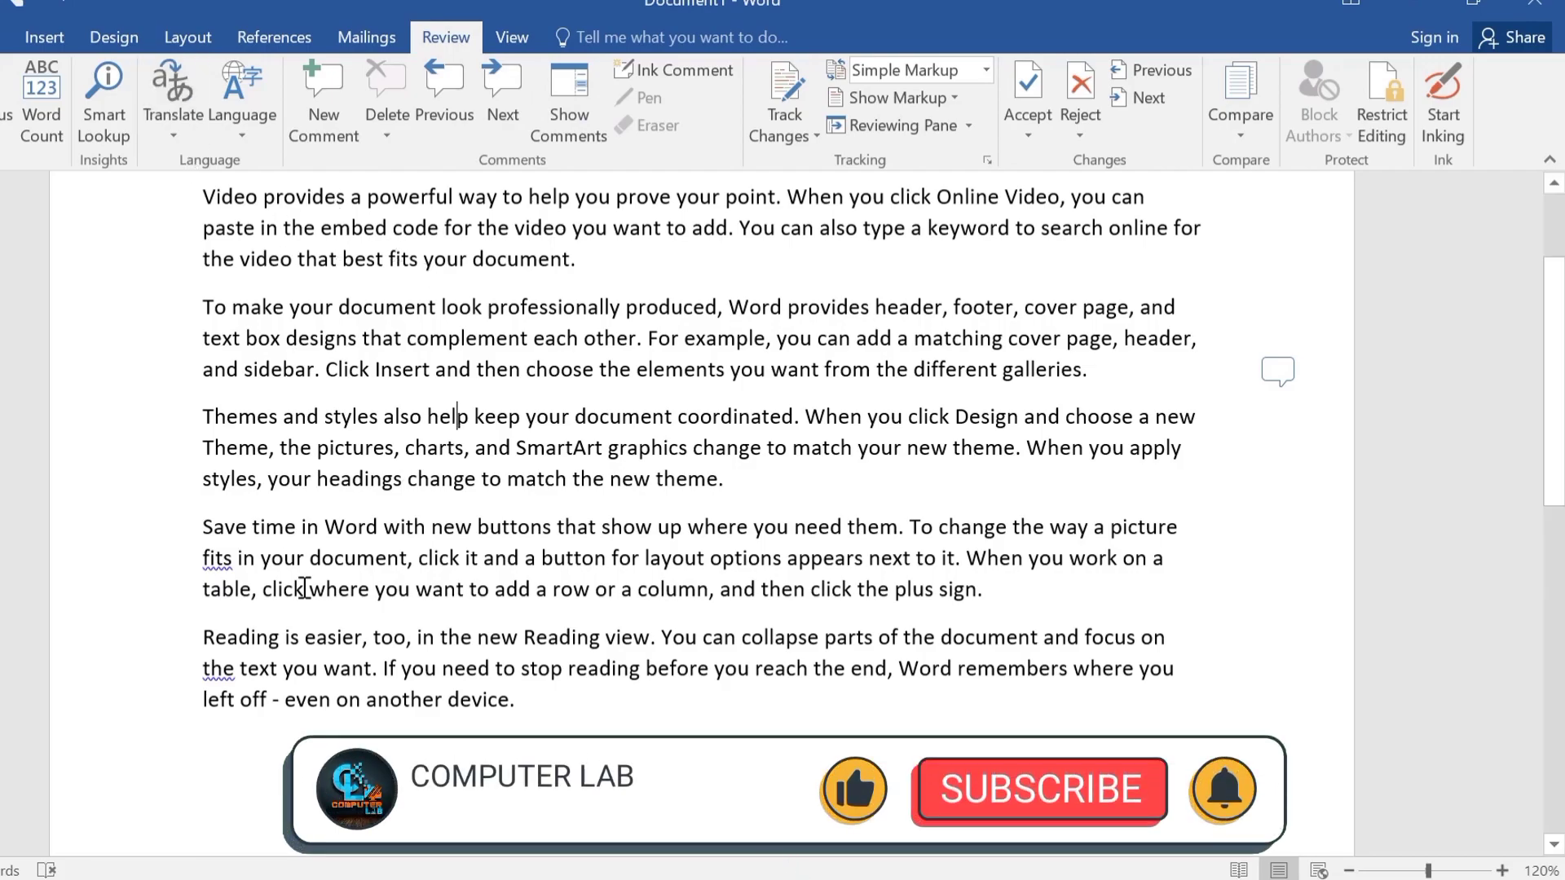
drag(318, 483, 402, 487)
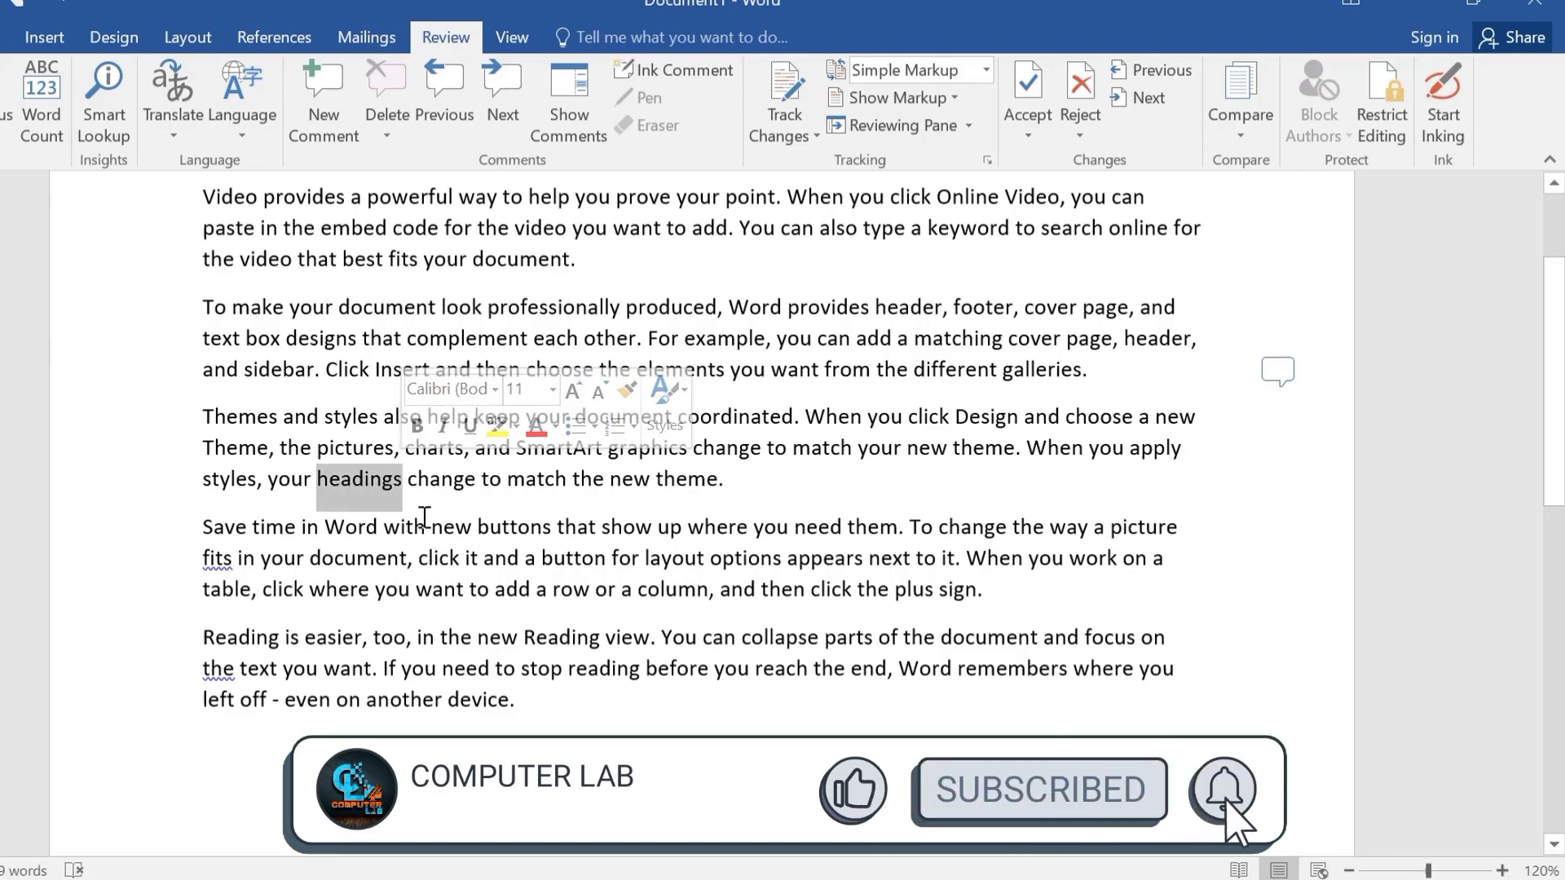
click(333, 135)
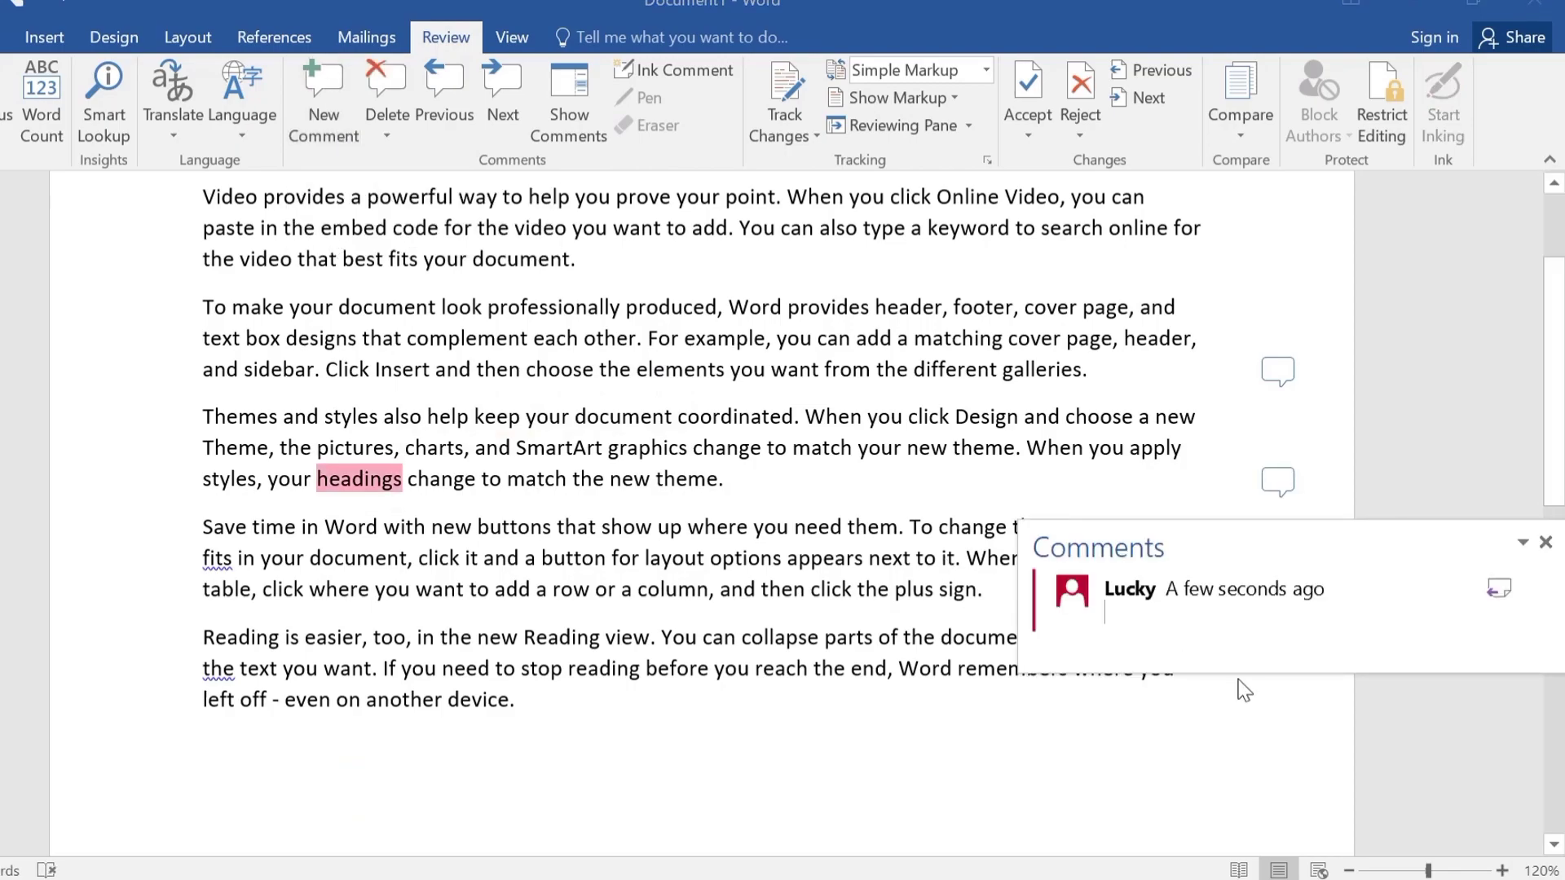
text(ABC)
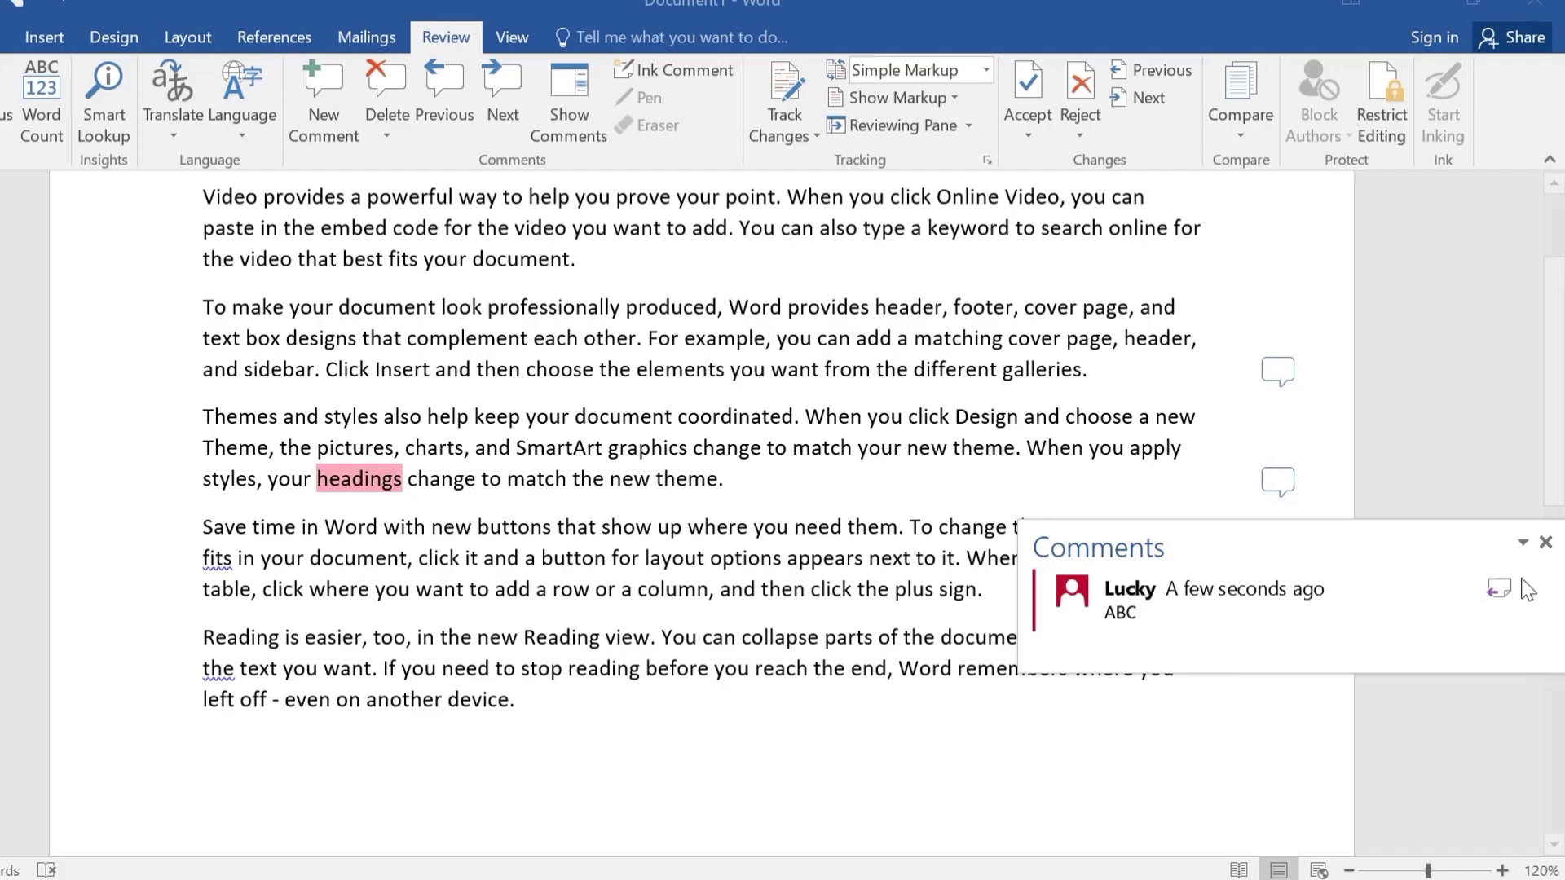
click(1545, 544)
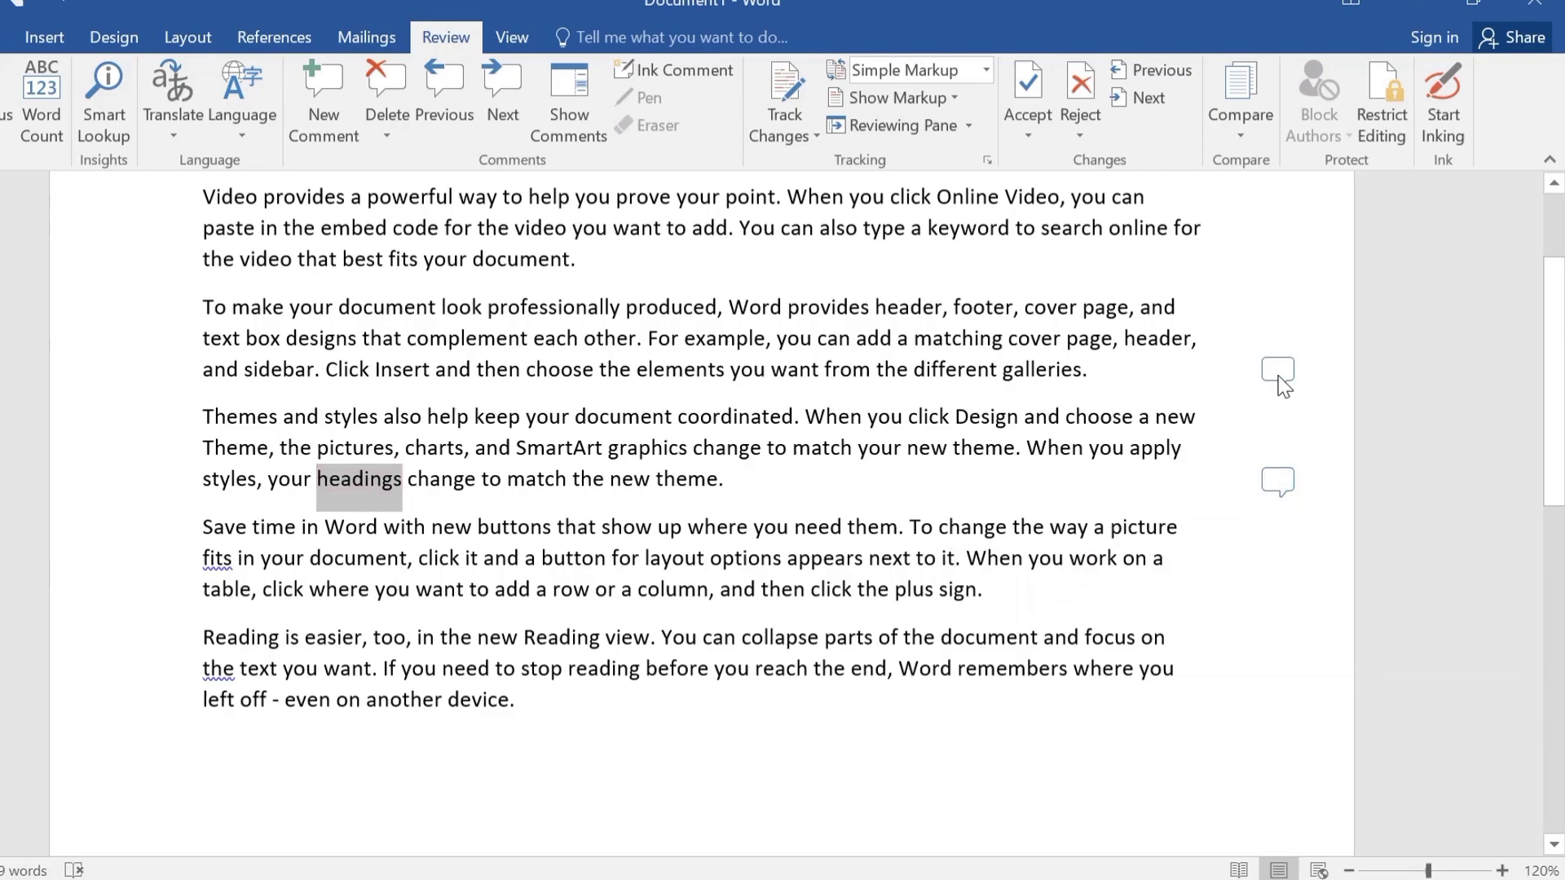
- View the comment on "headings", jump to the previous comment and return to the next one
click(1281, 493)
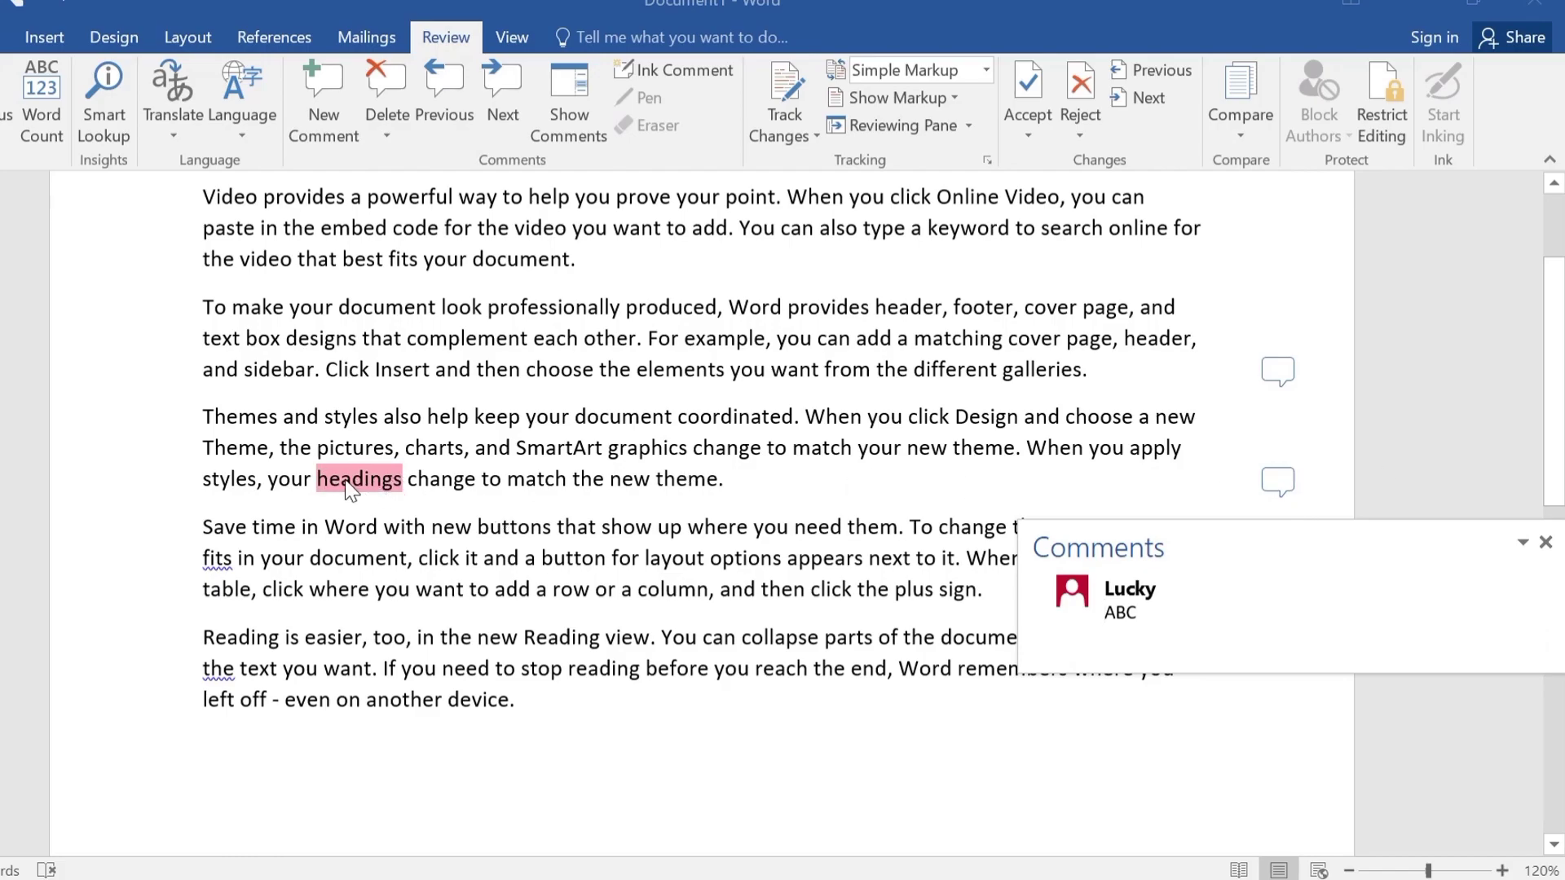
click(603, 475)
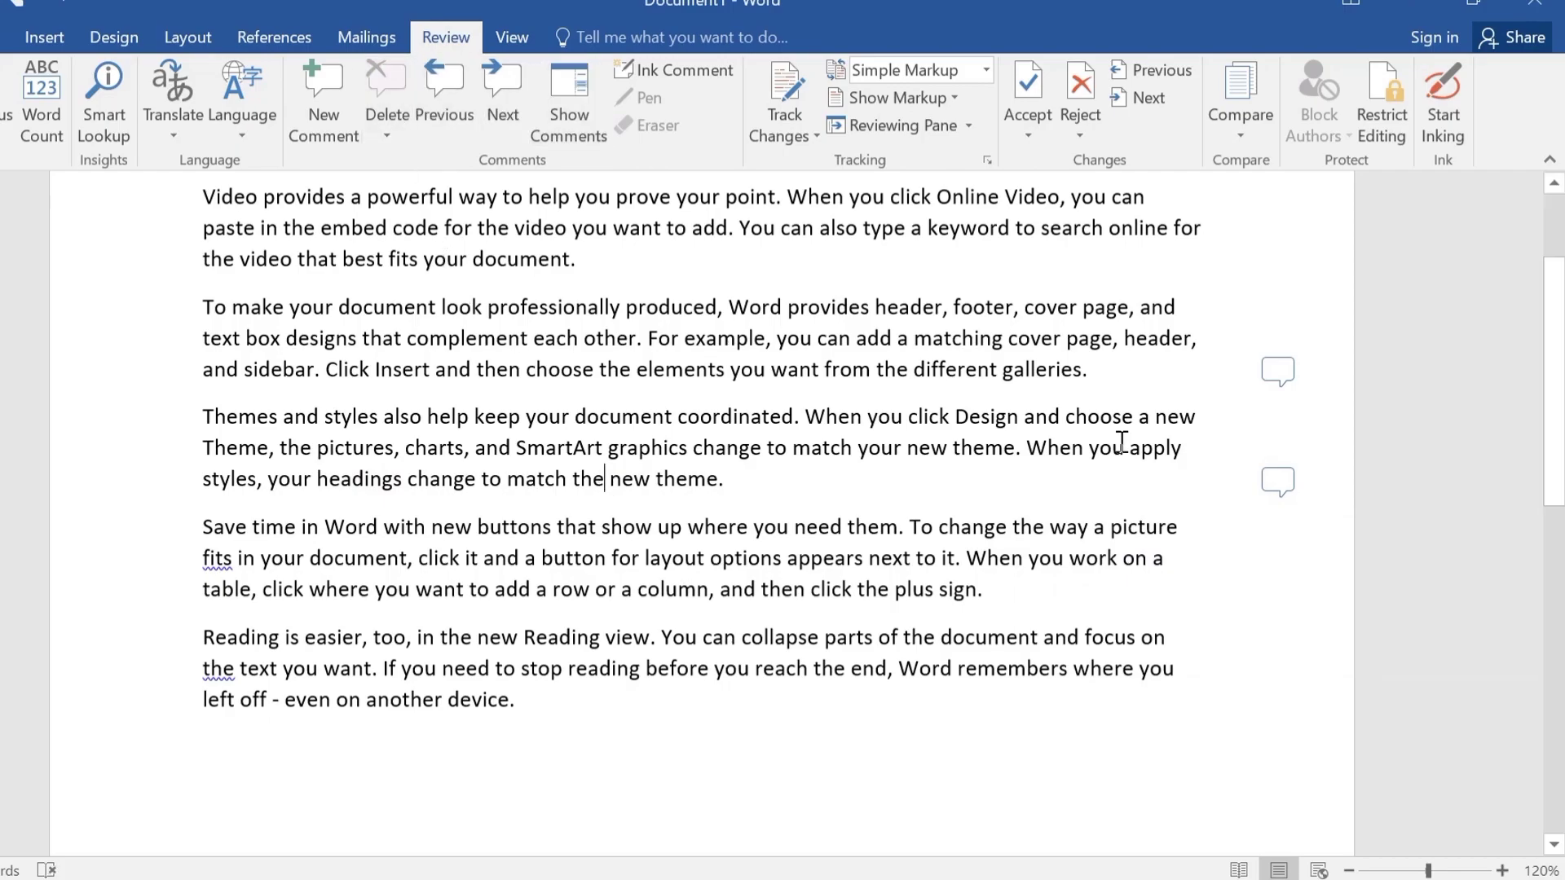
click(1278, 485)
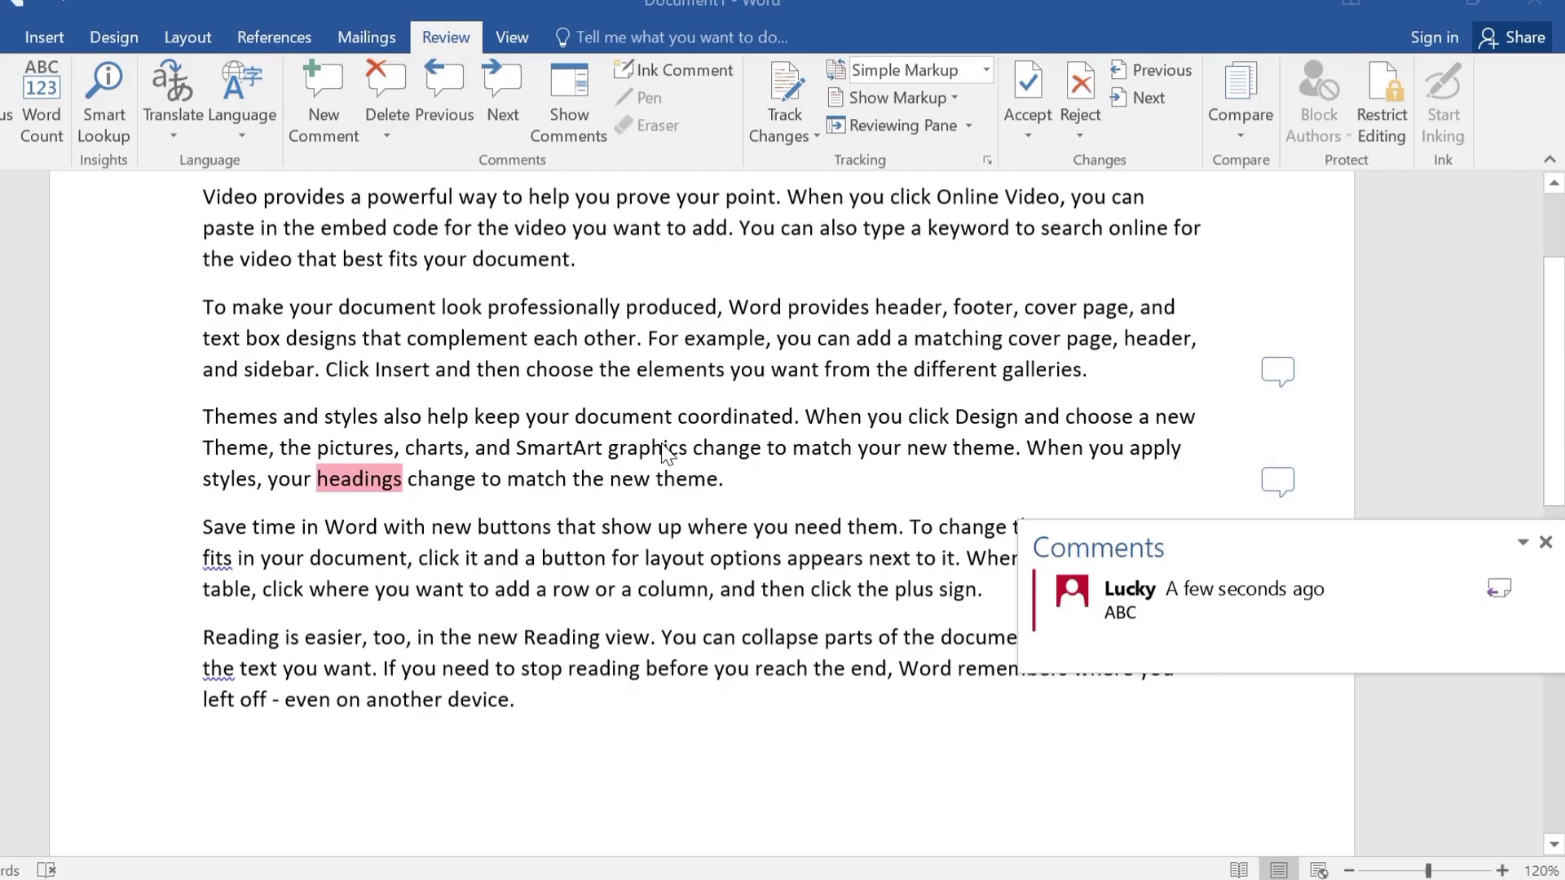
click(453, 106)
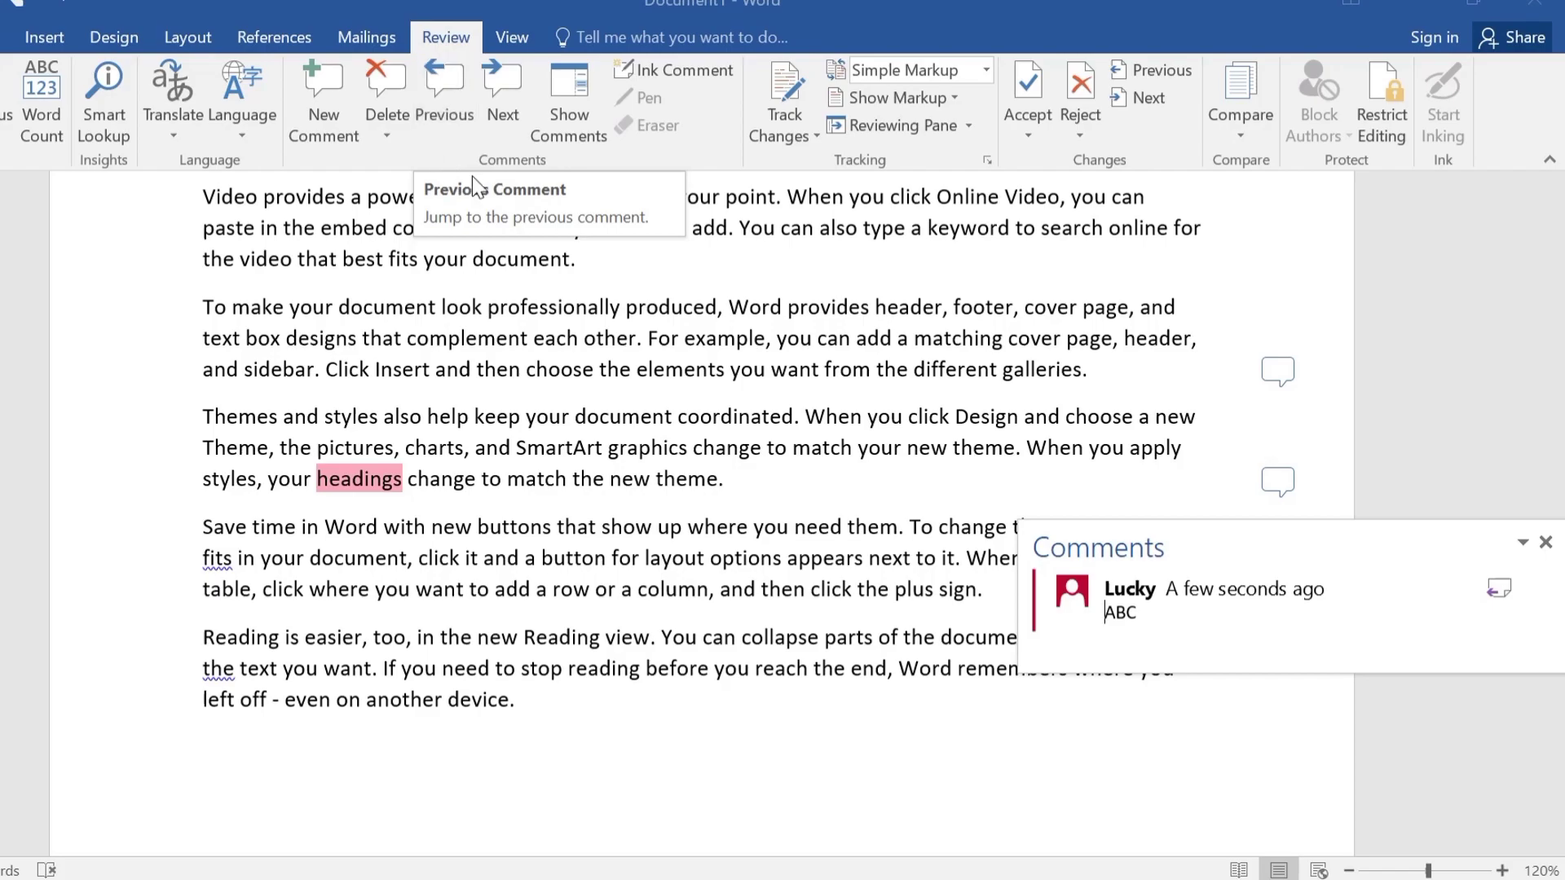
click(452, 88)
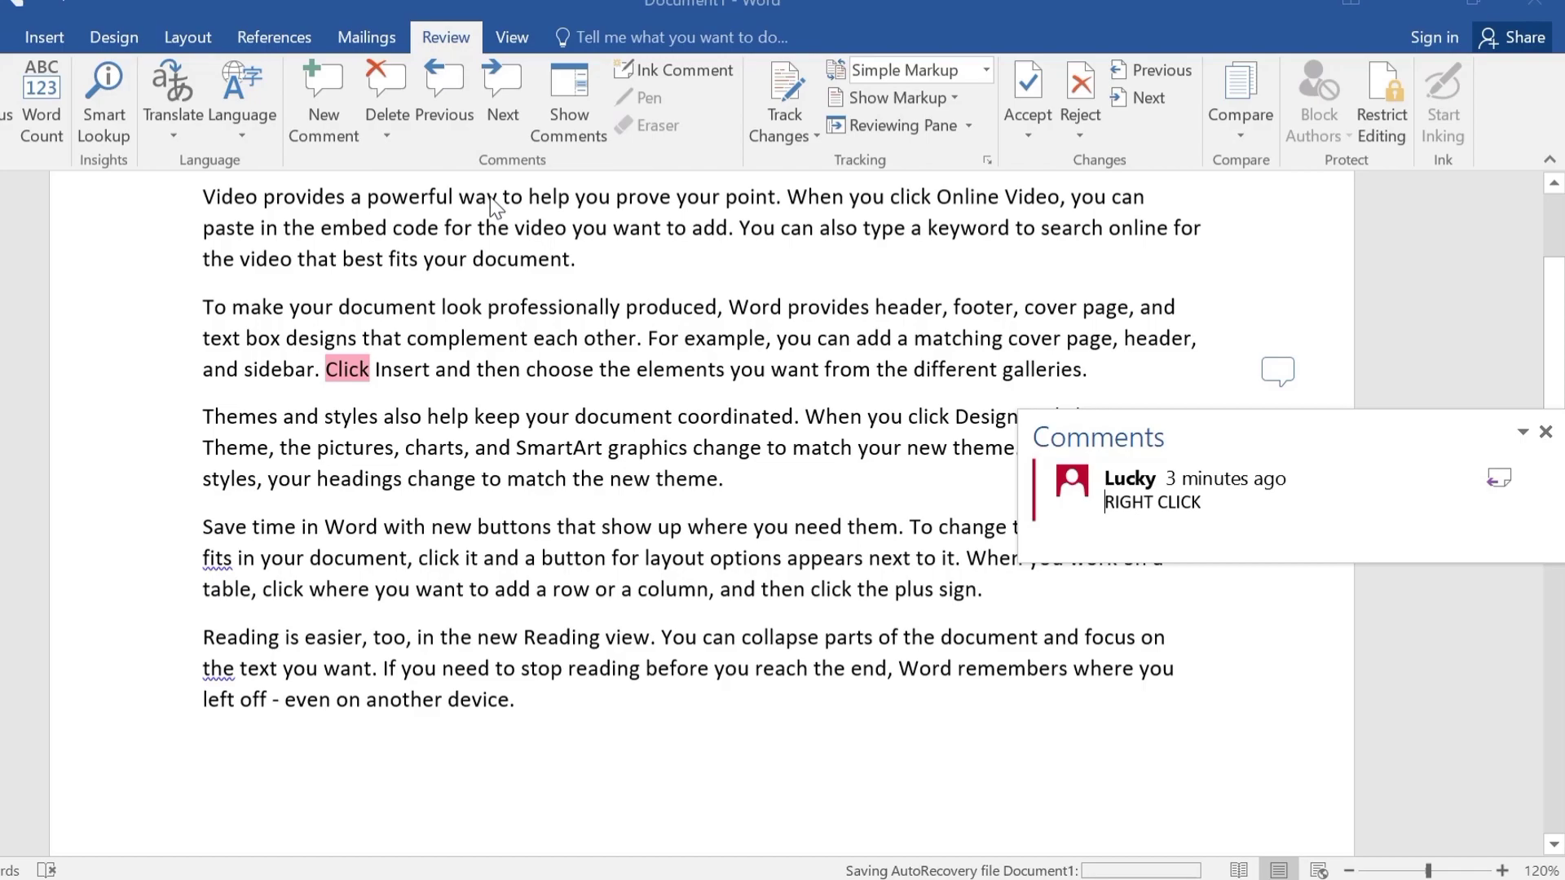
click(506, 103)
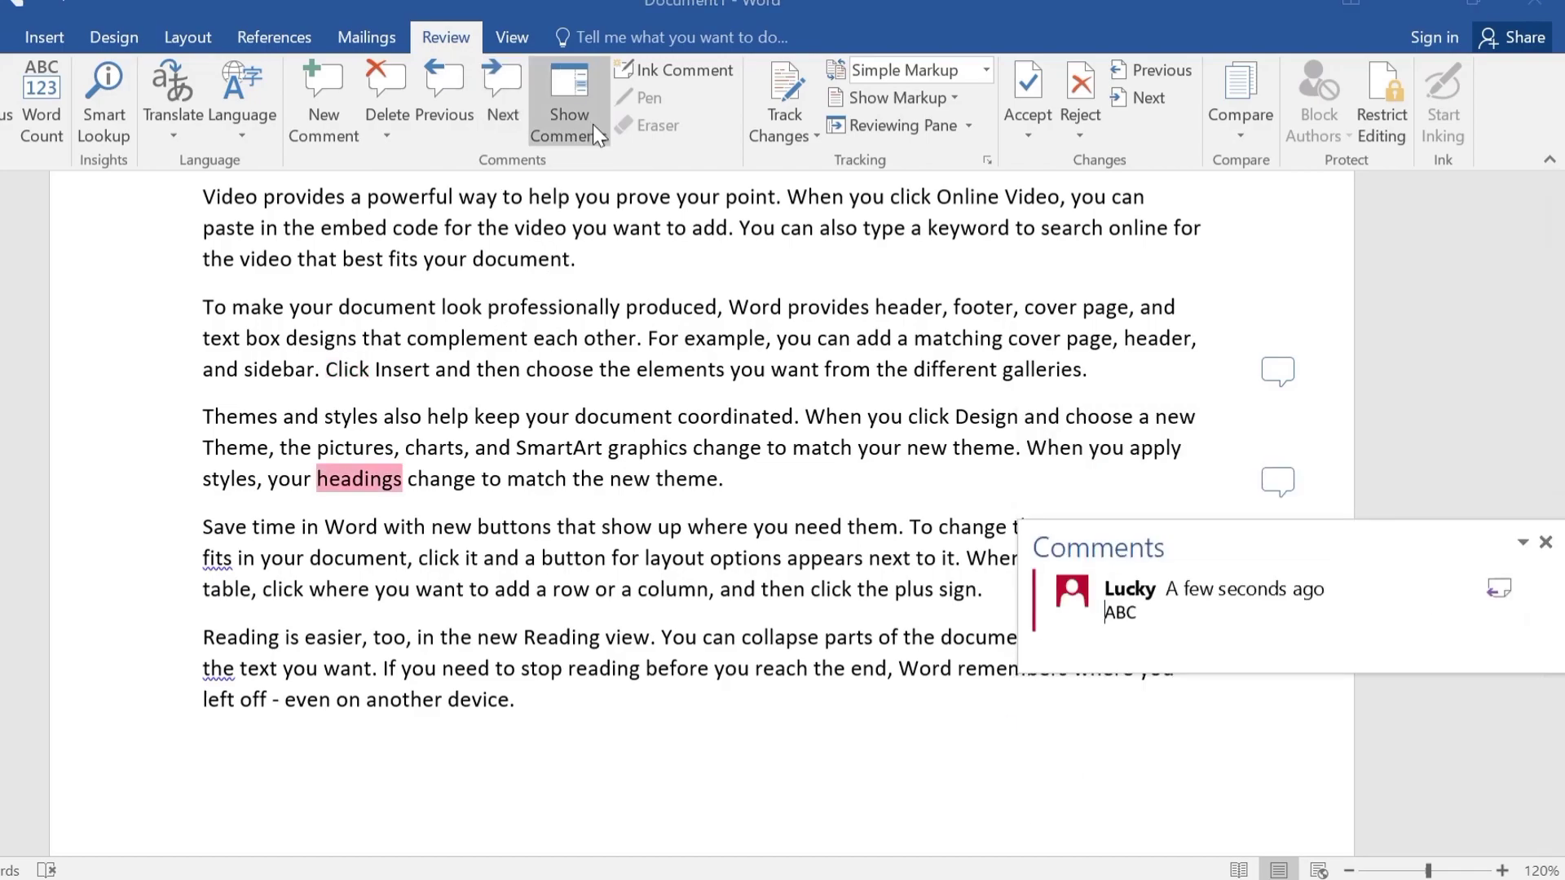
click(526, 338)
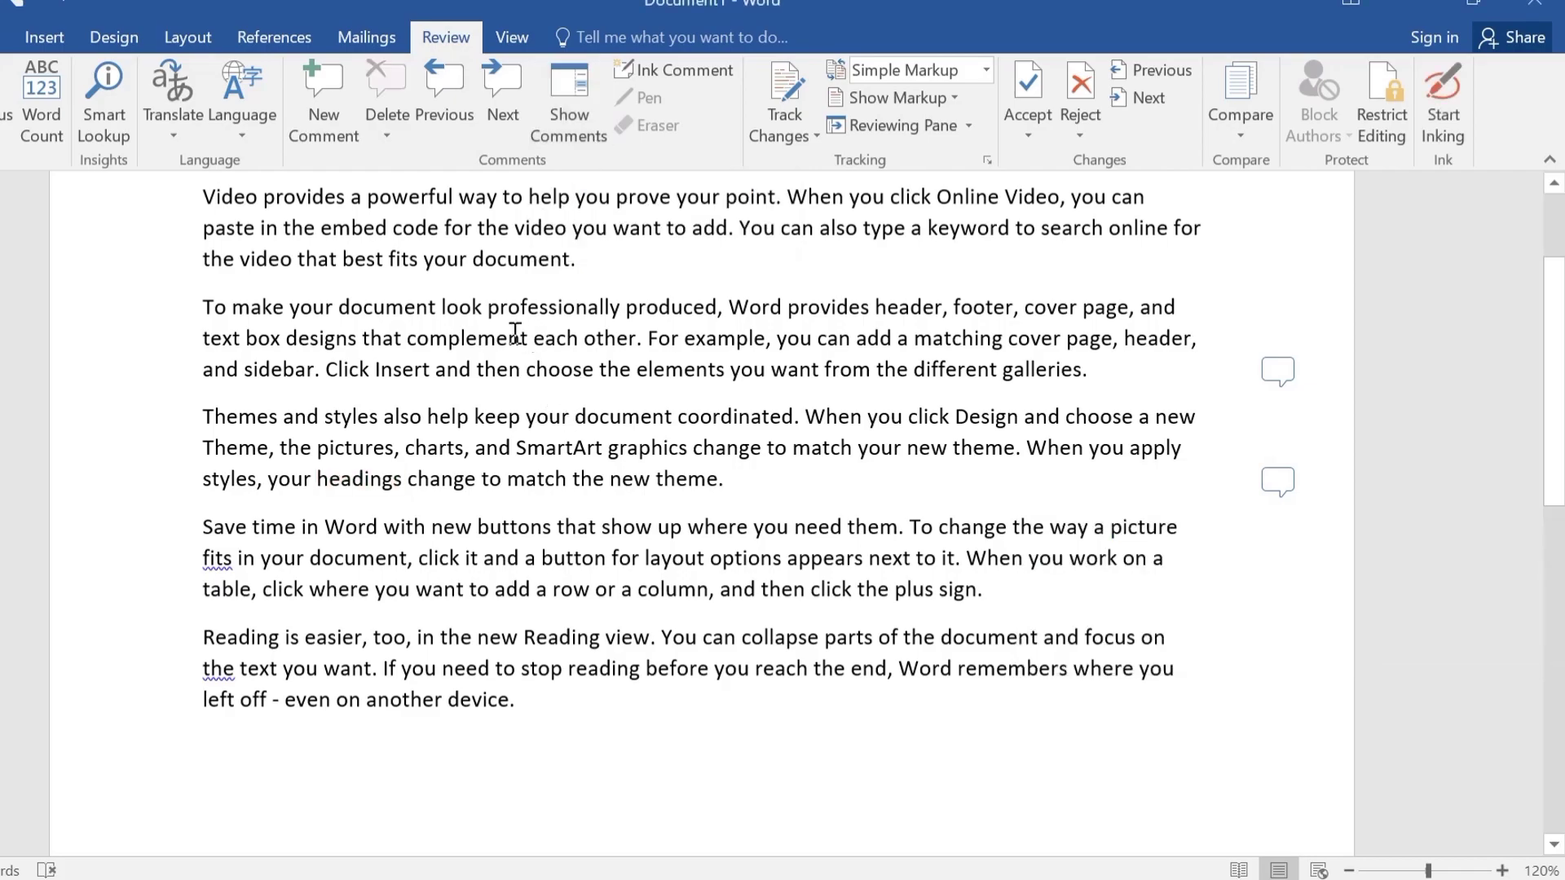
- Show all comments alongside the document to review them, and turn that display off again
click(551, 110)
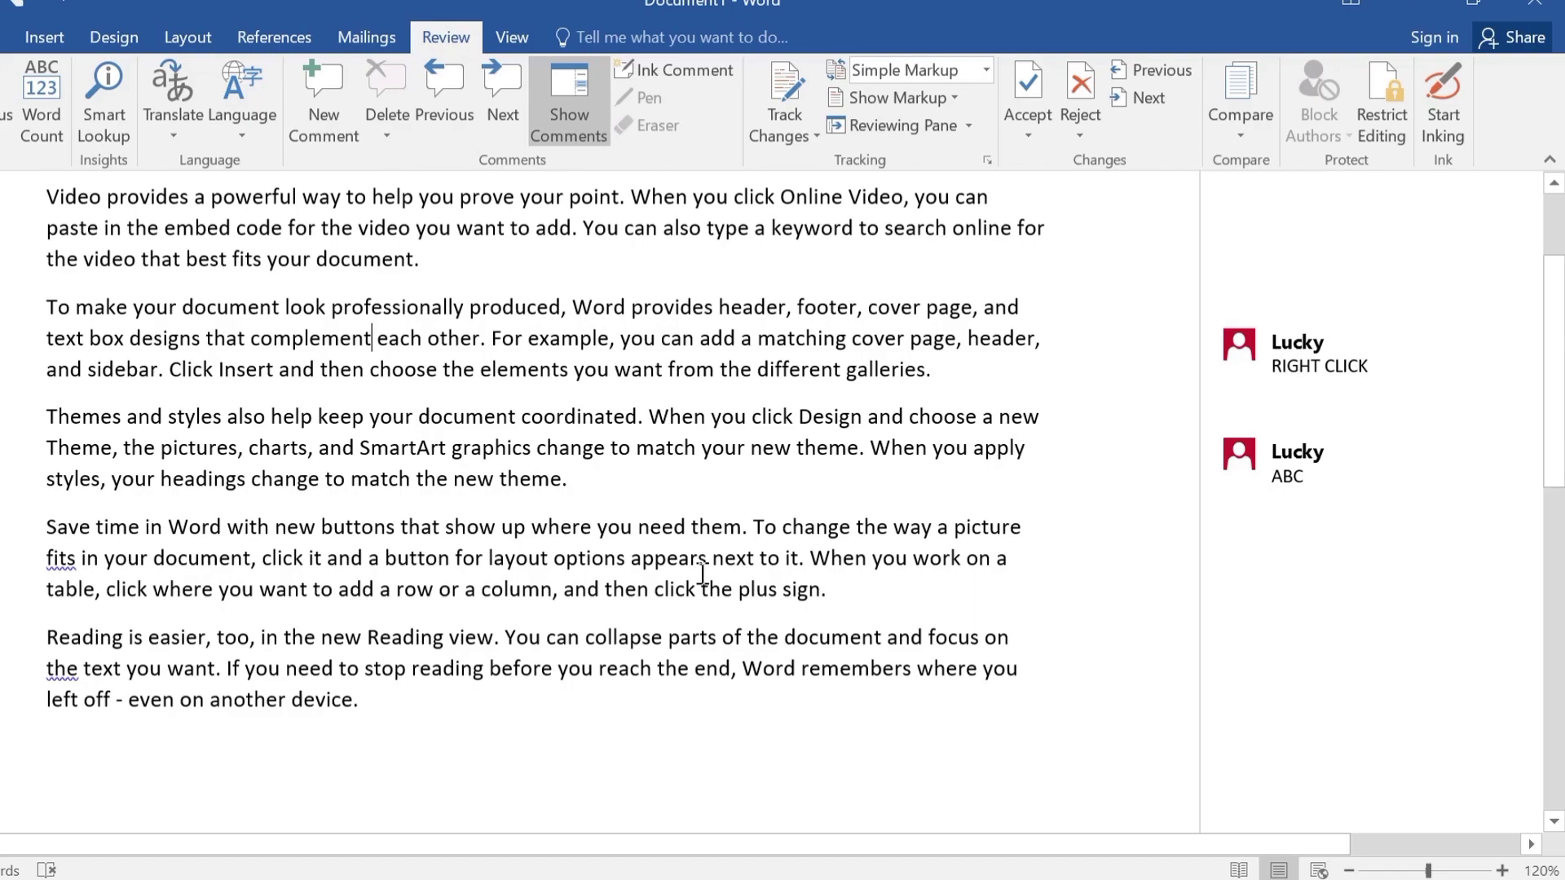
scroll(702, 575, up, 3)
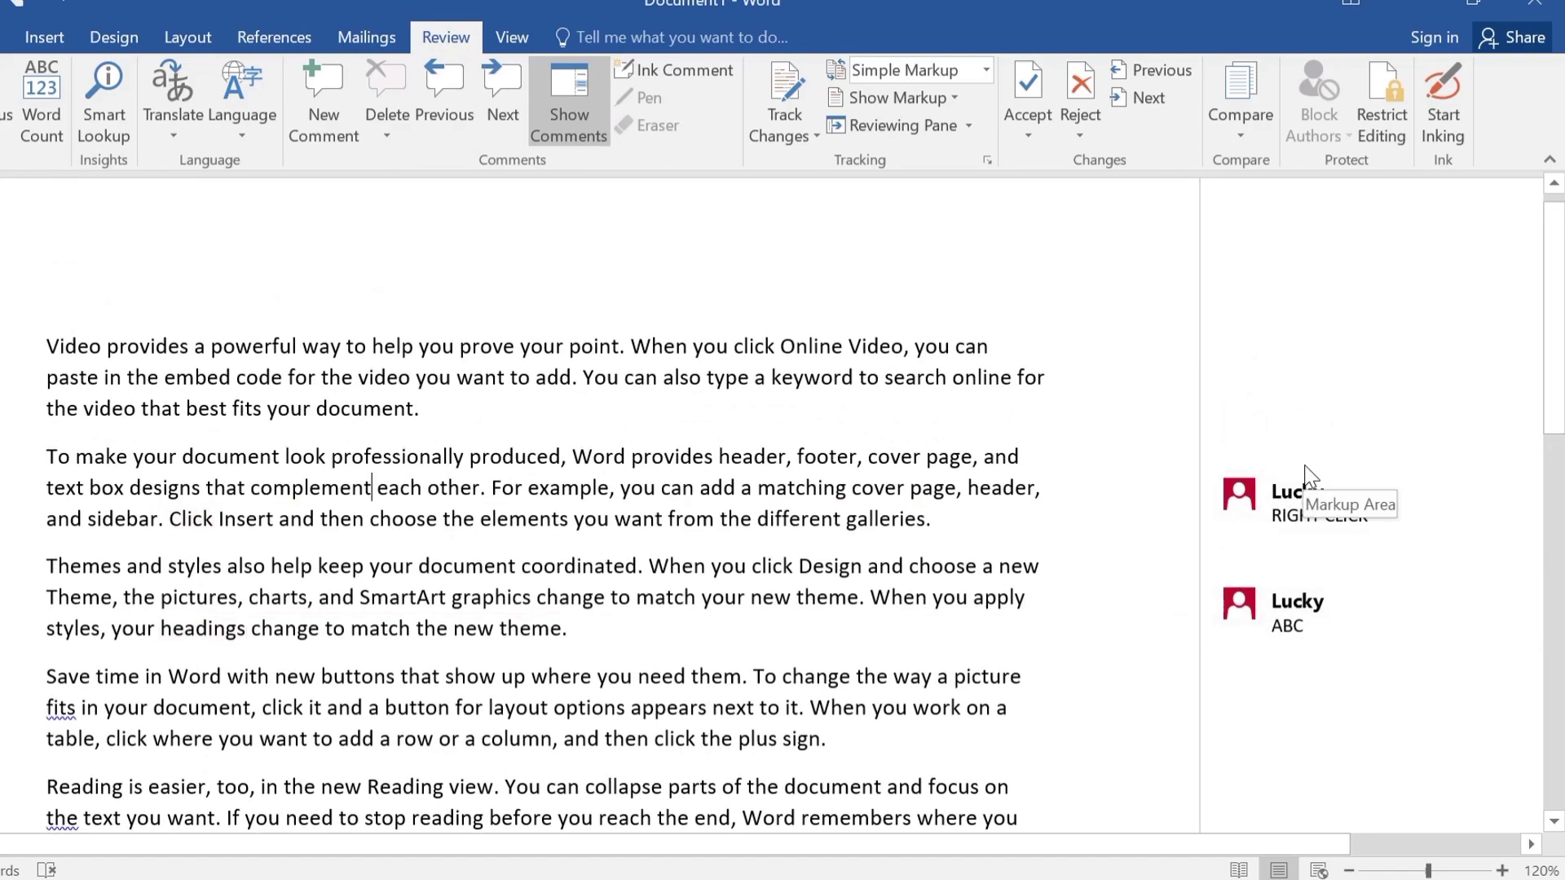
click(1304, 624)
scroll(1260, 797, down, 2)
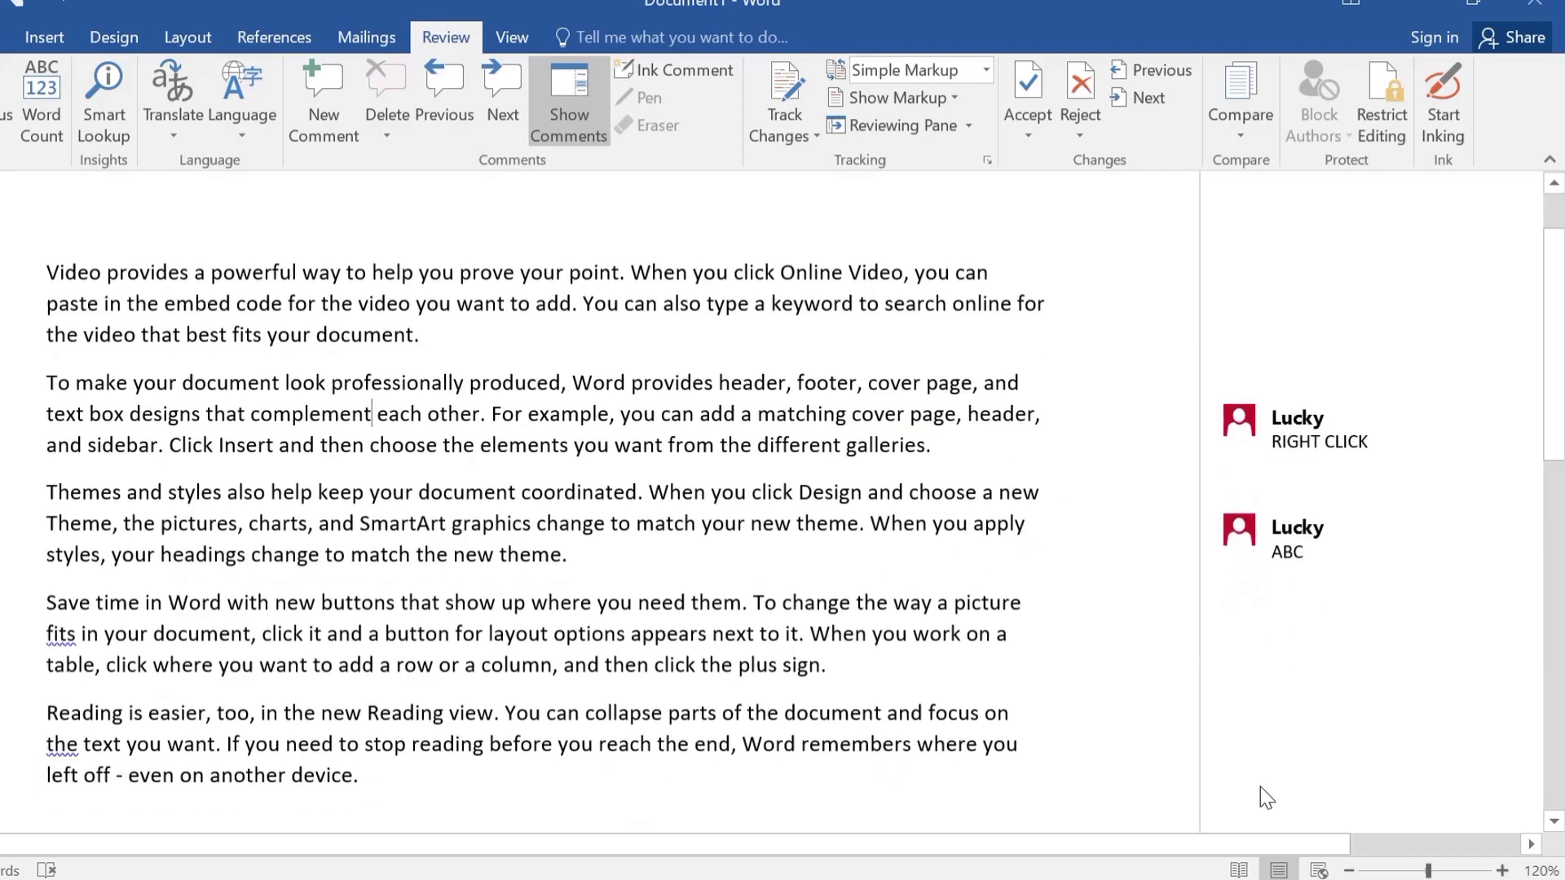
scroll(1260, 797, down, 2)
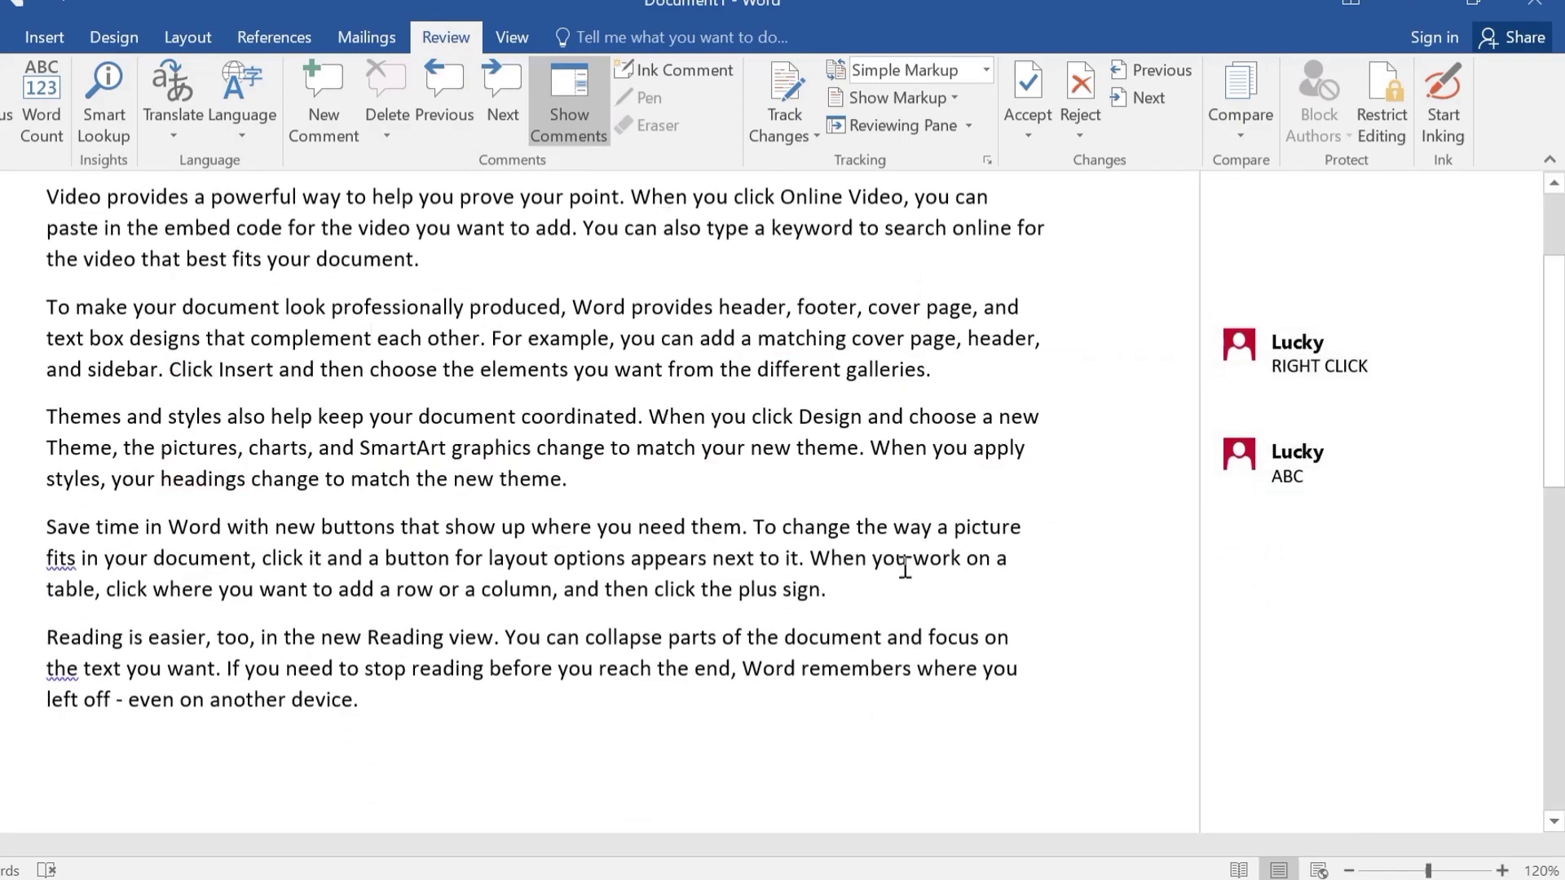
click(569, 120)
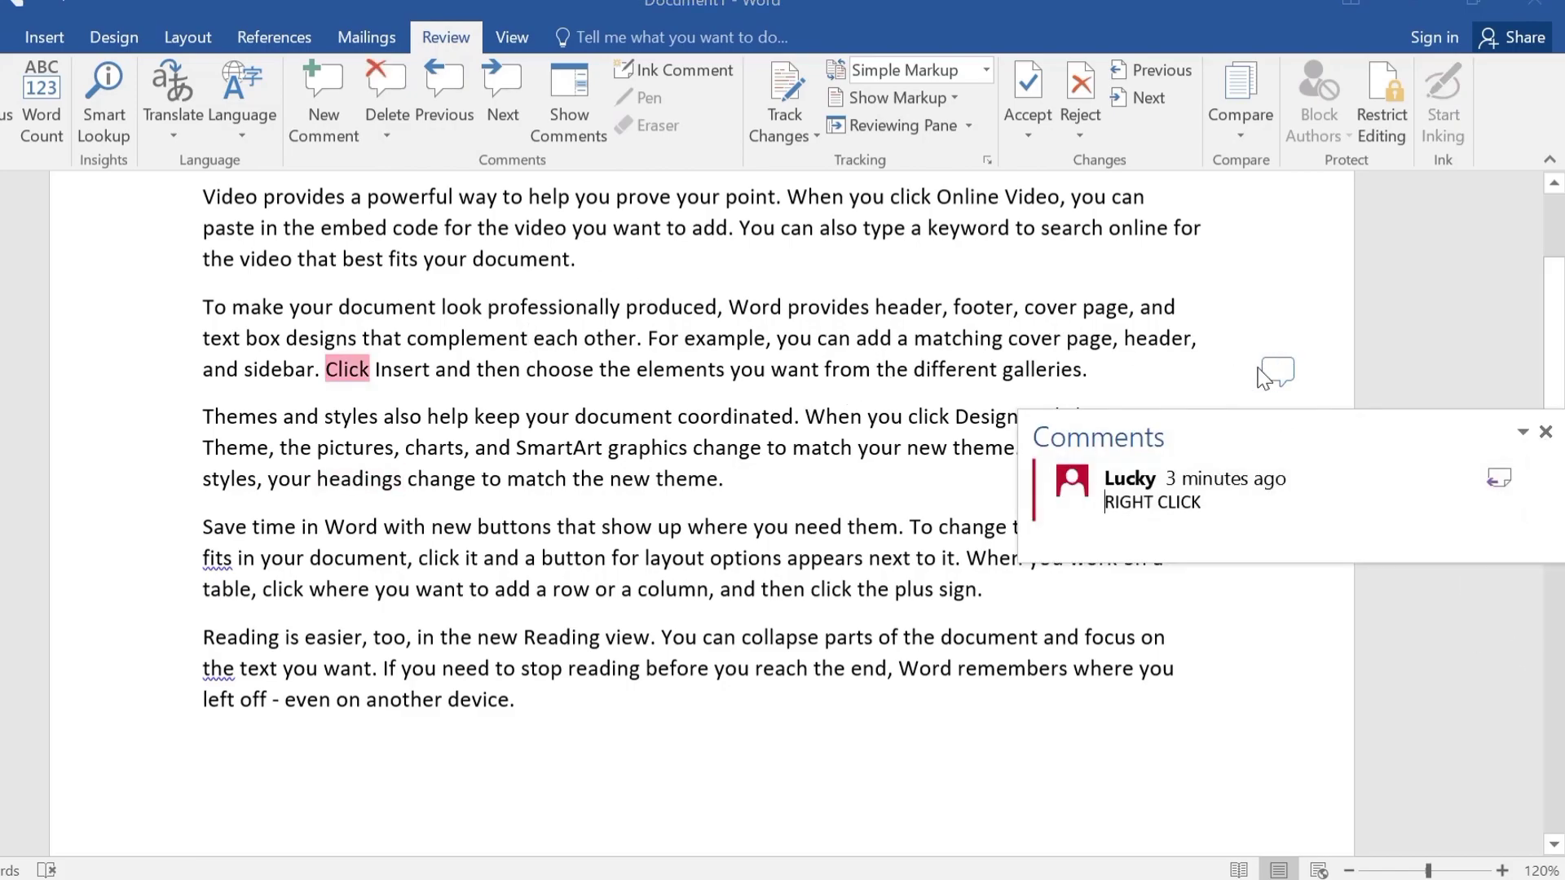
- Delete the comment on "Click", and remove all remaining comments in the document at once
click(395, 83)
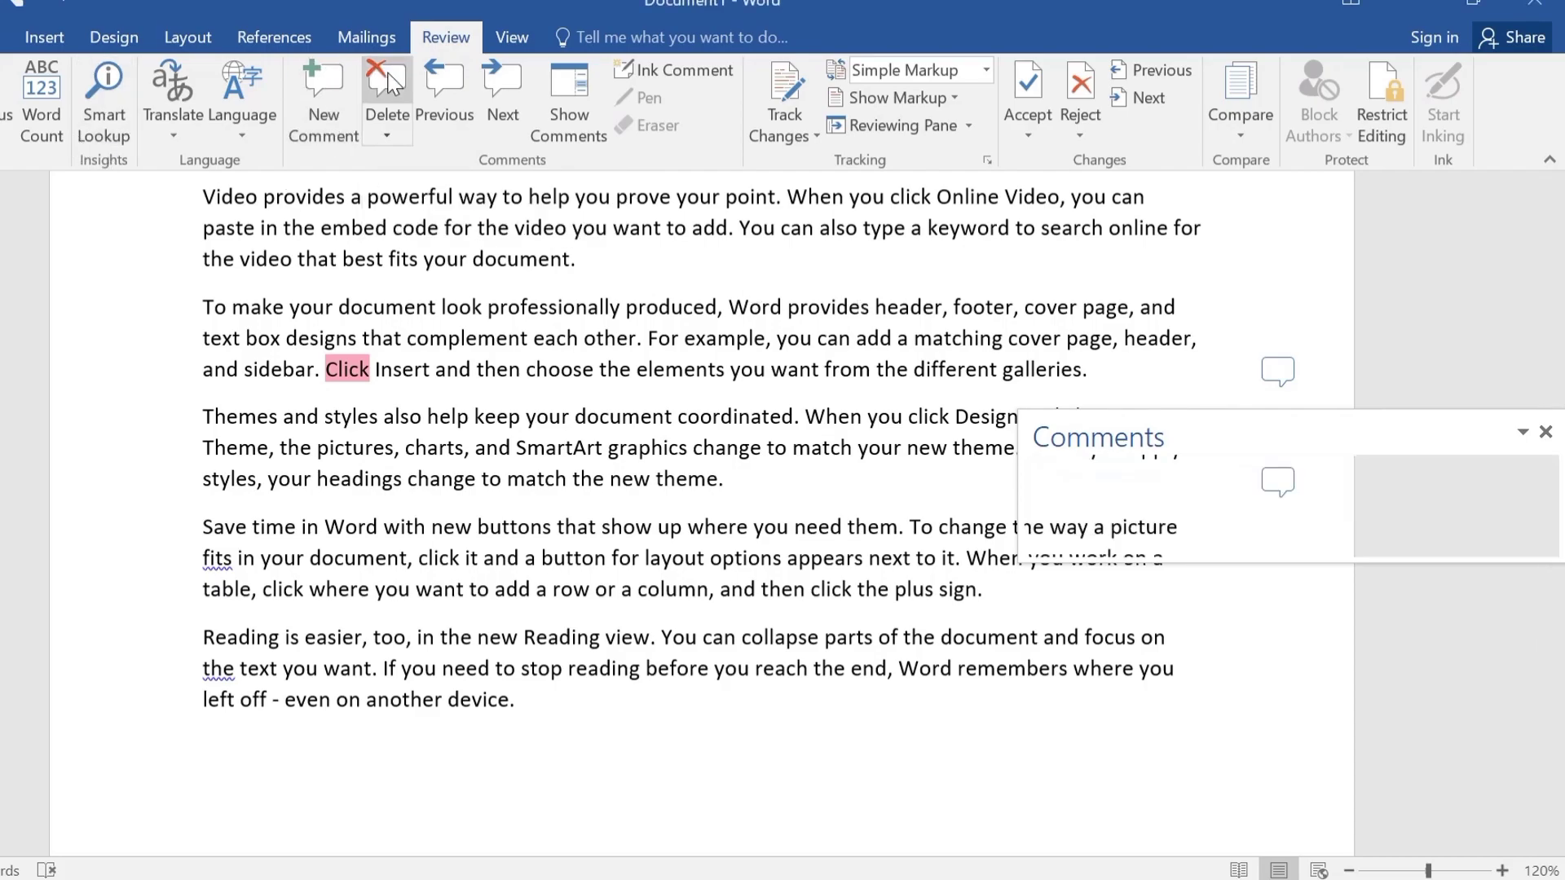
click(386, 136)
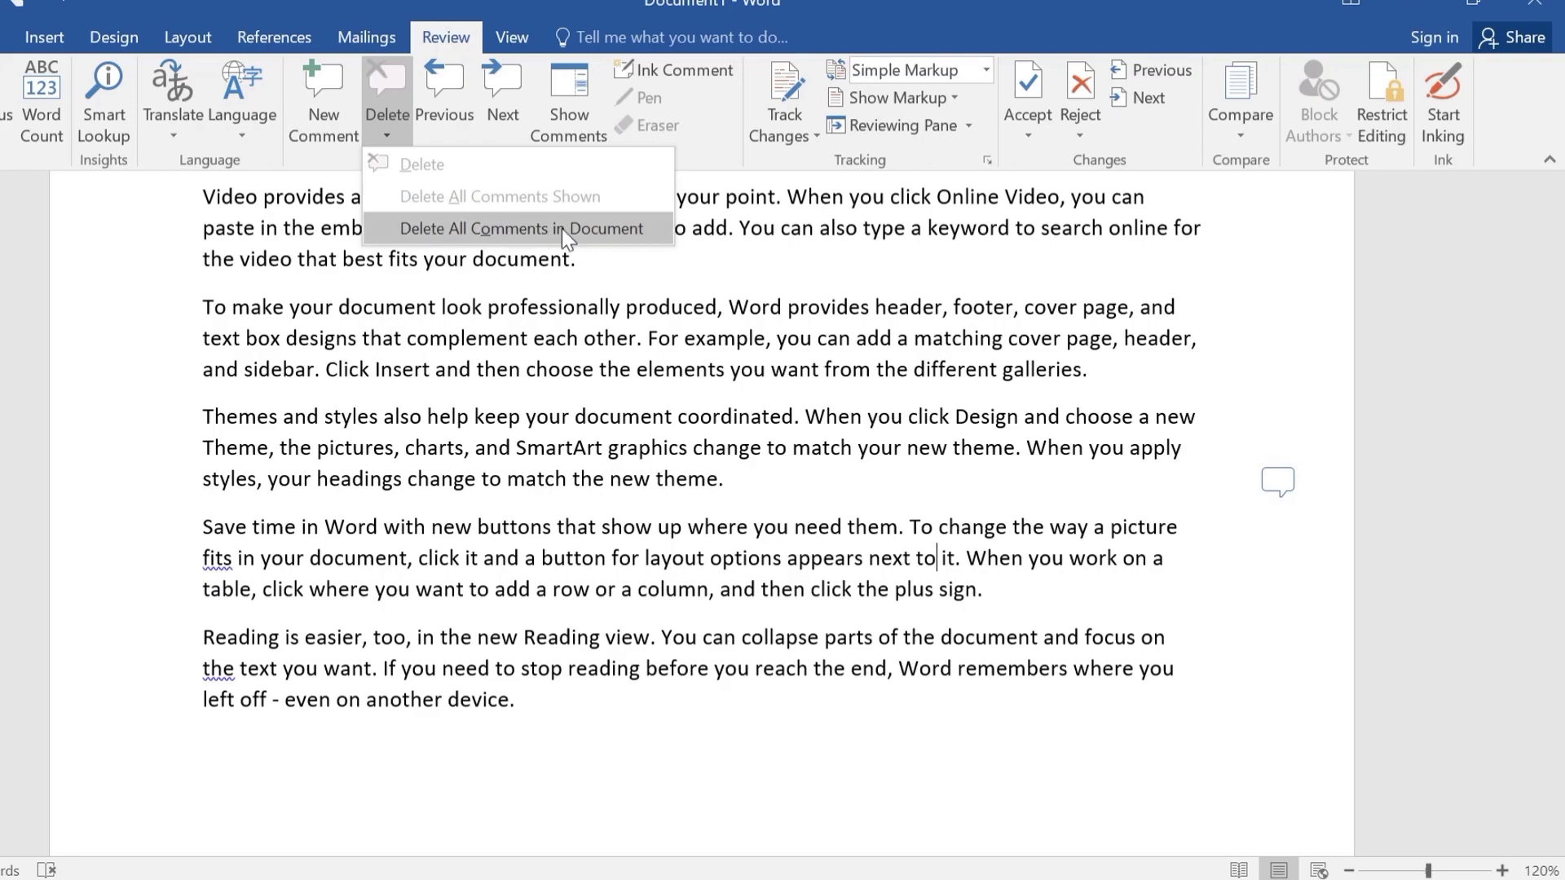
click(611, 230)
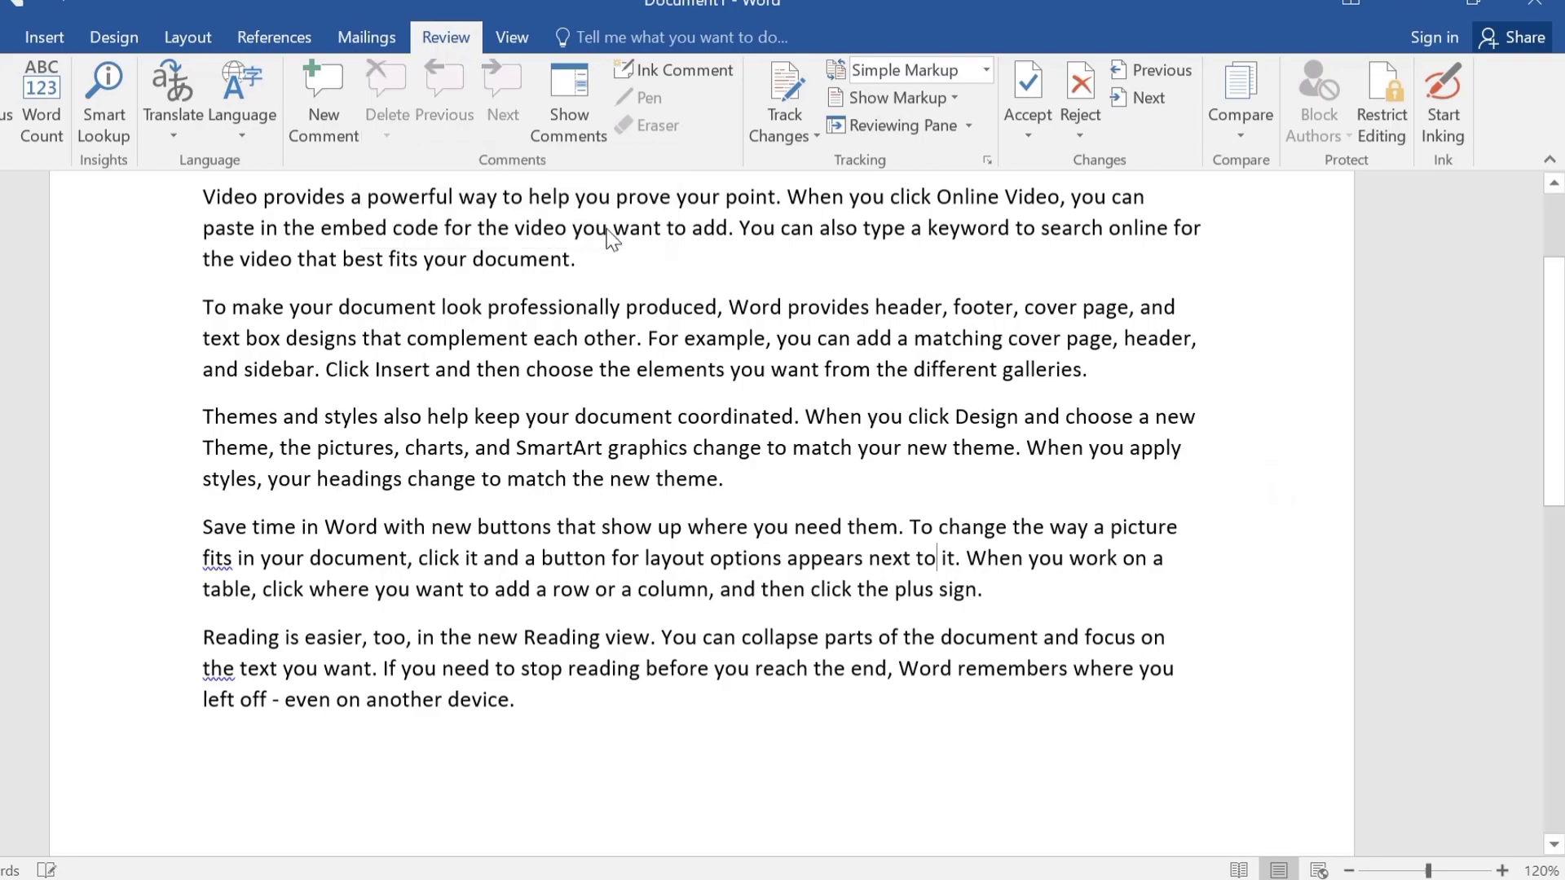
scroll(578, 420, up, 1)
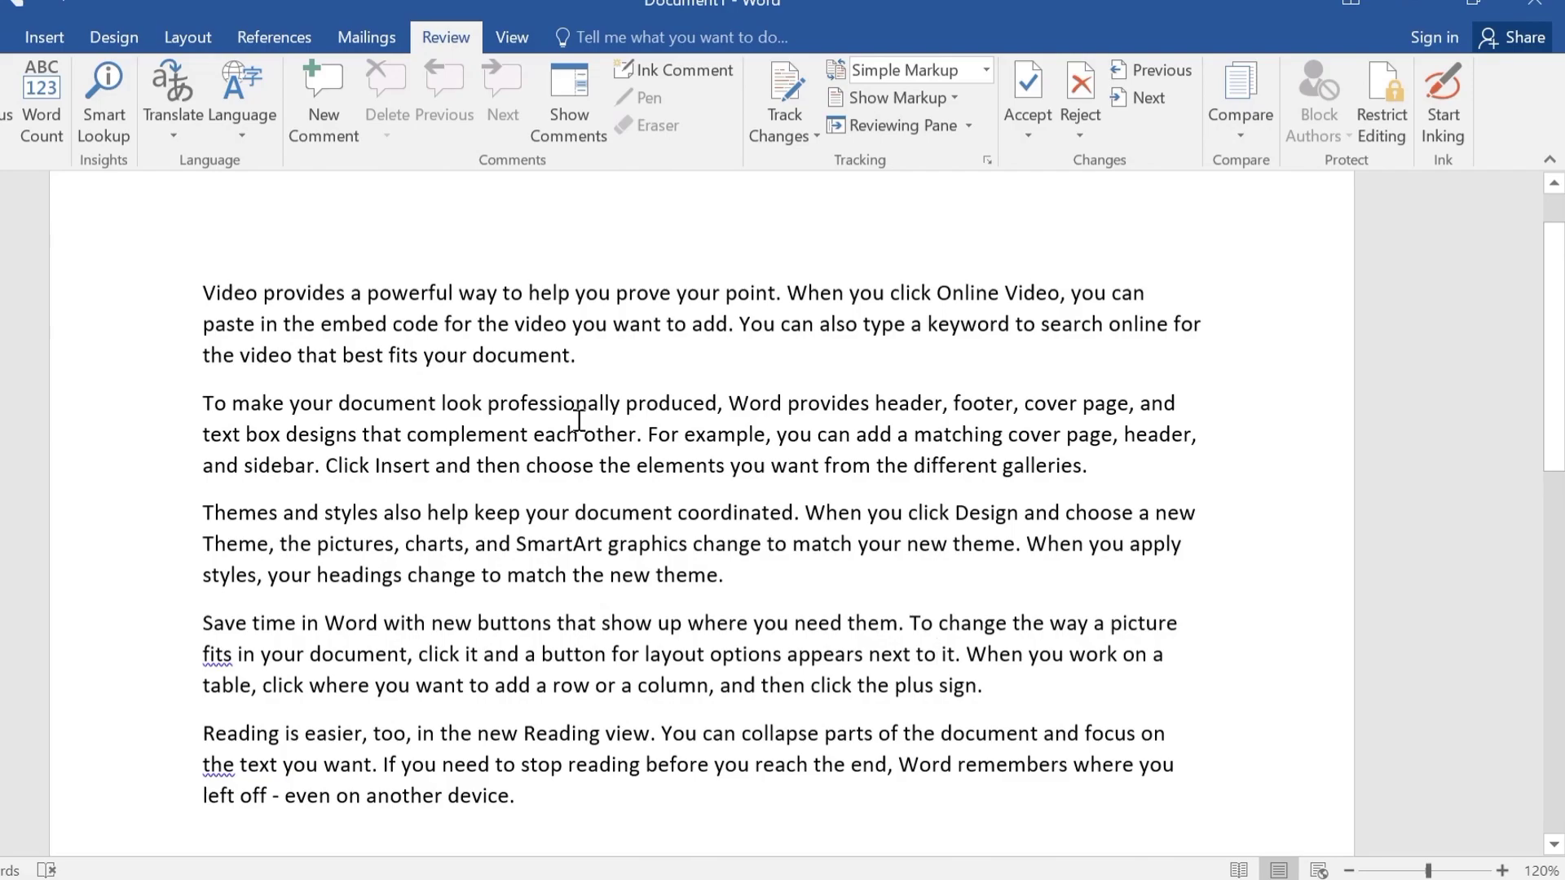
click(28, 39)
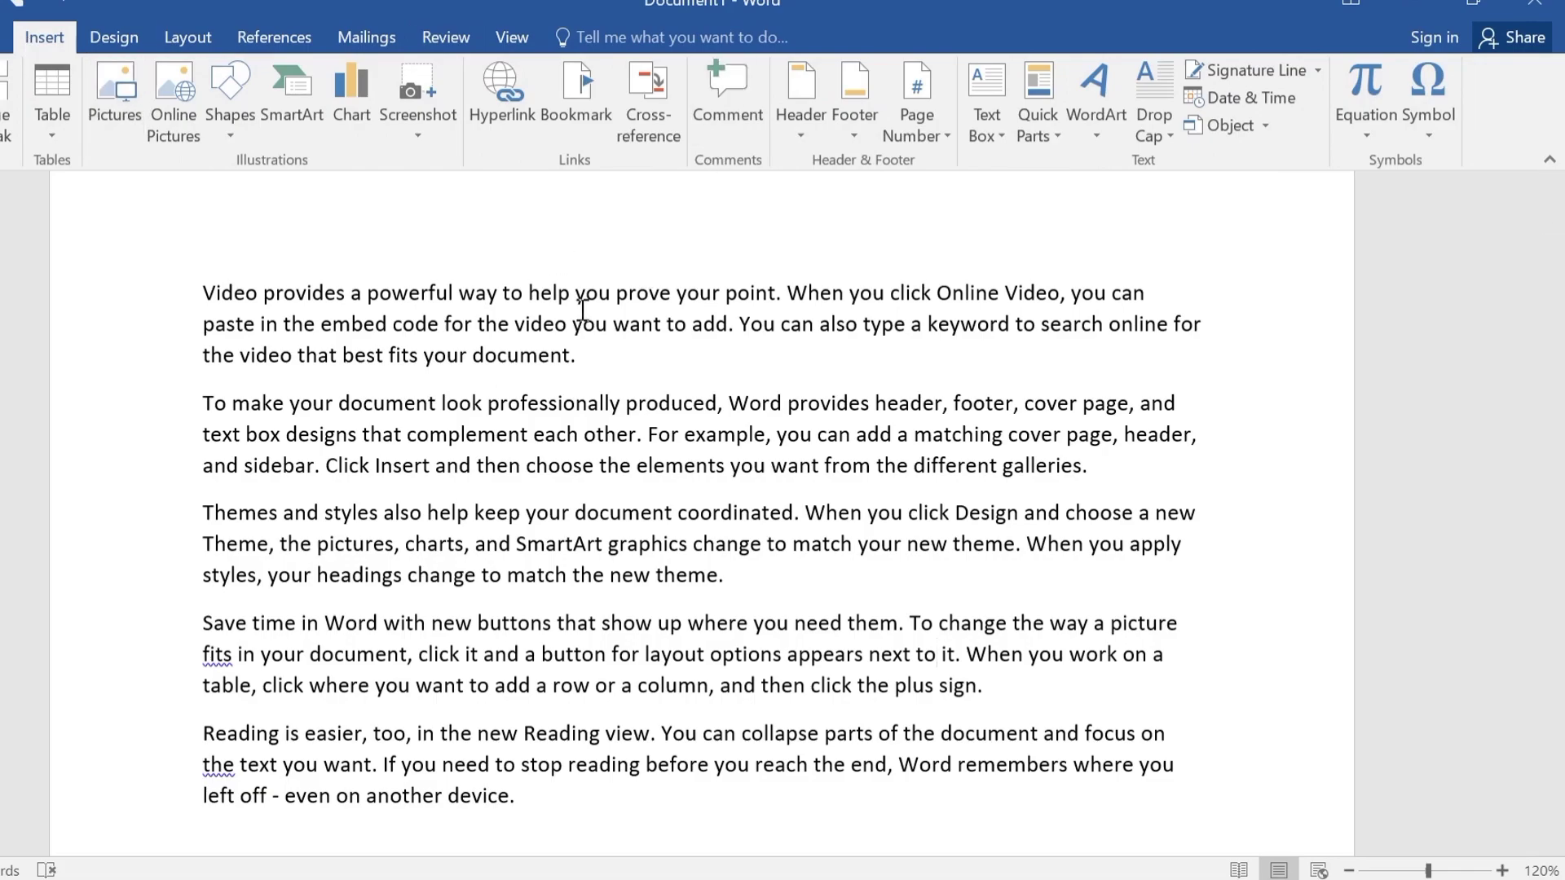
click(427, 39)
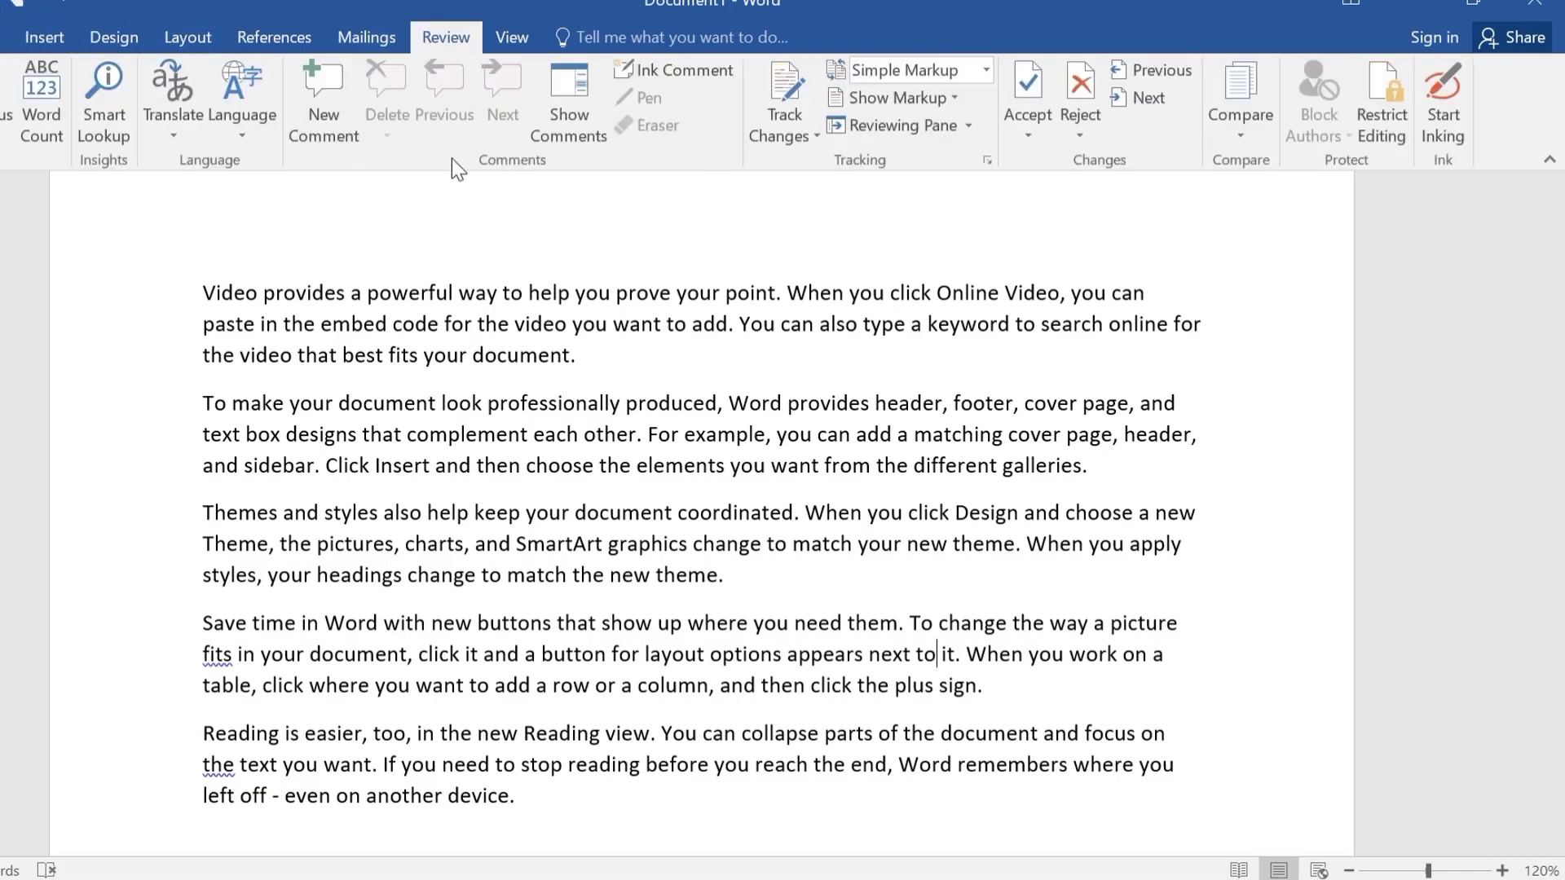